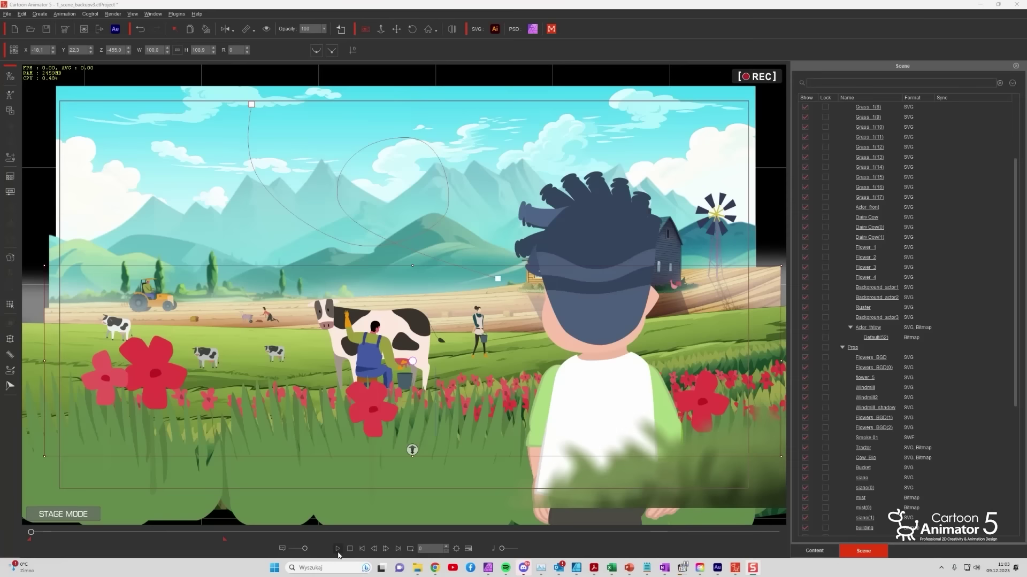
Play back the farm scene animation.
click(338, 549)
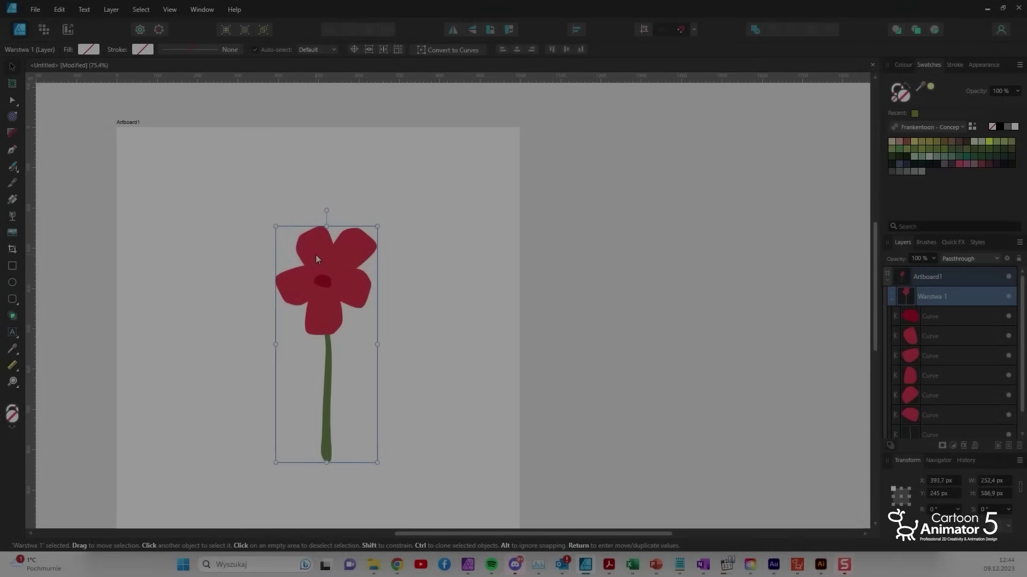
In Affinity Designer, examine the flower's separate petal, centre and stem curves, undoing a test move of the stem.
click(316, 255)
click(358, 251)
click(326, 314)
click(297, 283)
click(325, 280)
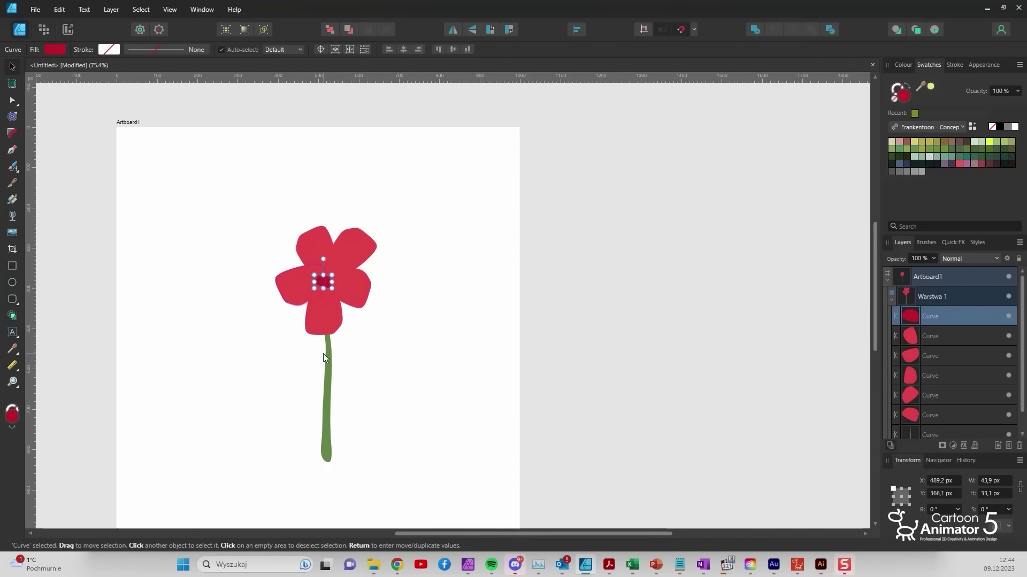
drag(326, 353, 470, 350)
key(ctrl+z)
Export the flower's Artboard1 as SVG using the digital high quality preset at 300 DPI.
click(284, 230)
key(ctrl+alt+shift+w)
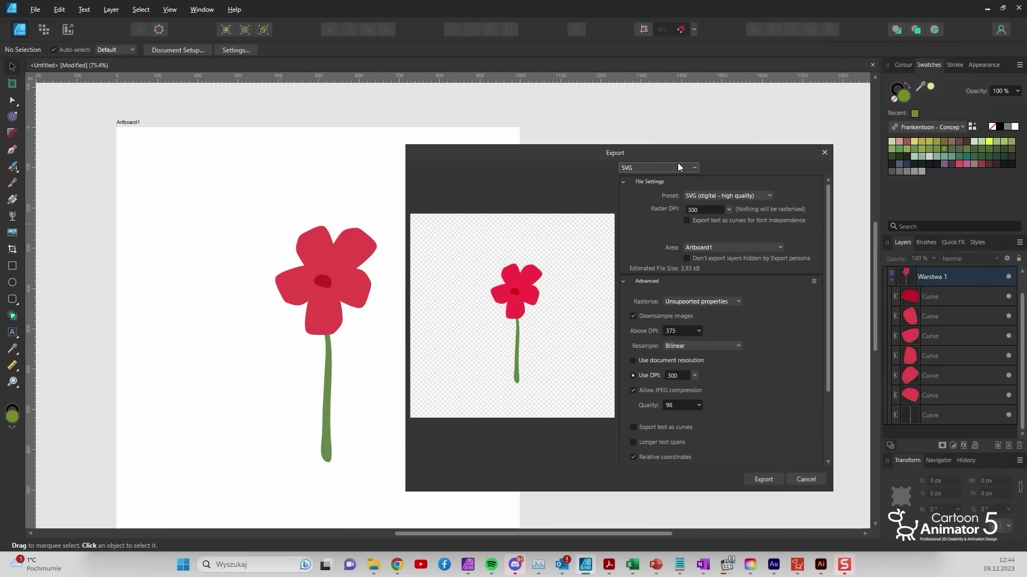
click(762, 479)
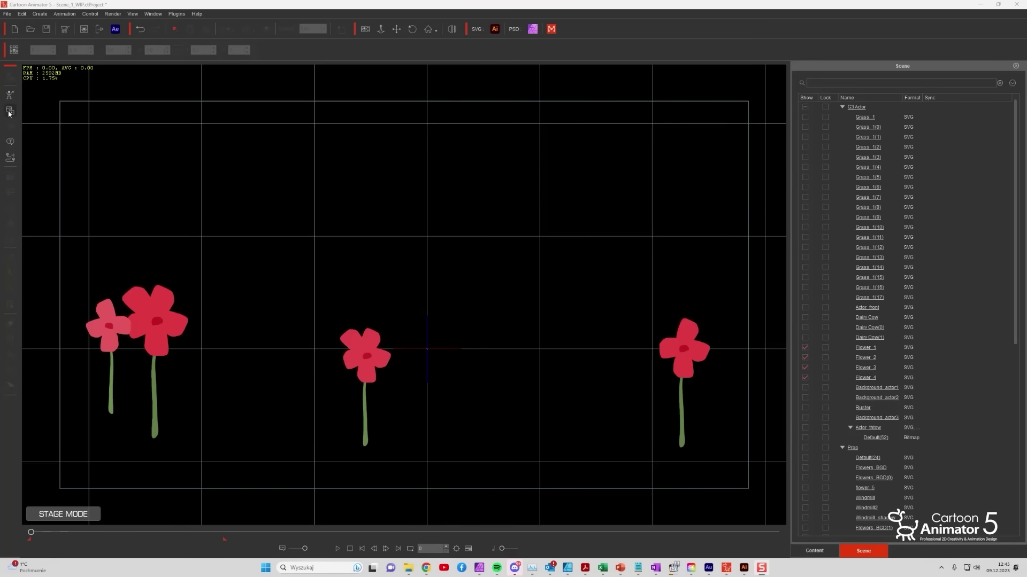
In Cartoon Animator, import the exported flower SVG as a prop and move it aside to the right on the stage.
click(10, 110)
click(649, 236)
double_click(142, 65)
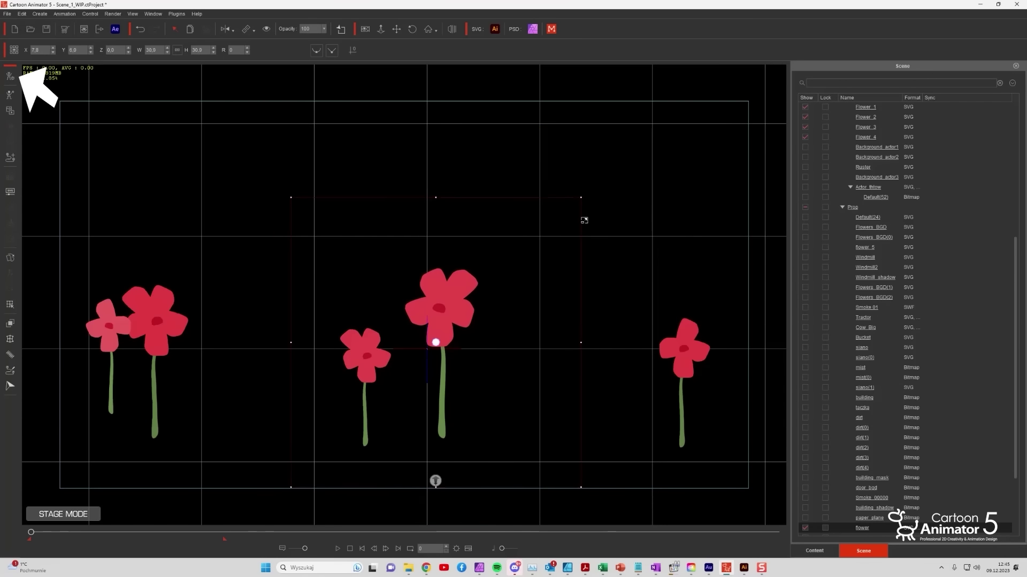
drag(436, 342, 505, 342)
Open the flower in the Composer and add a bone chain up the stem that branches into the petals.
double_click(504, 321)
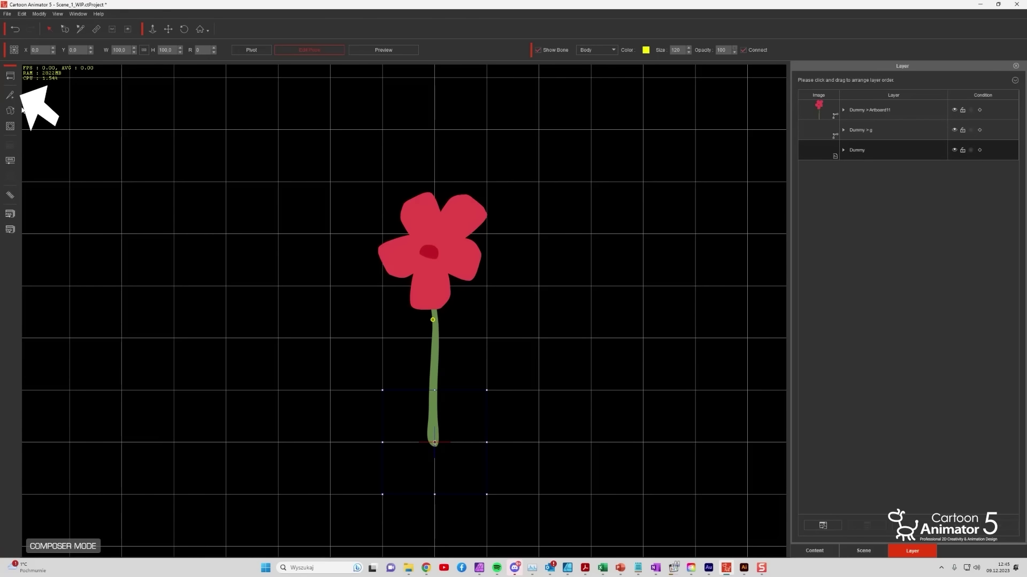
click(687, 140)
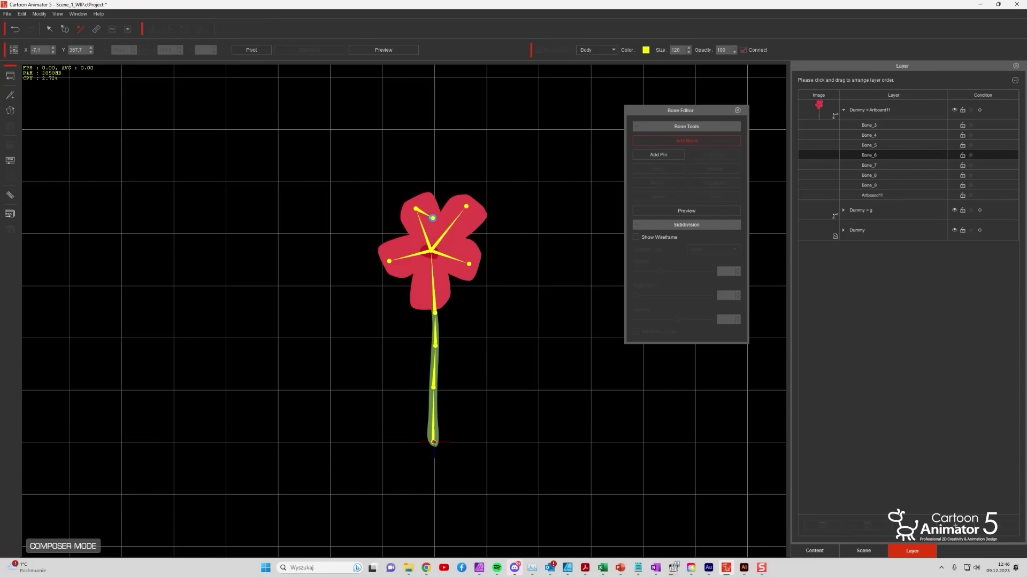
click(435, 221)
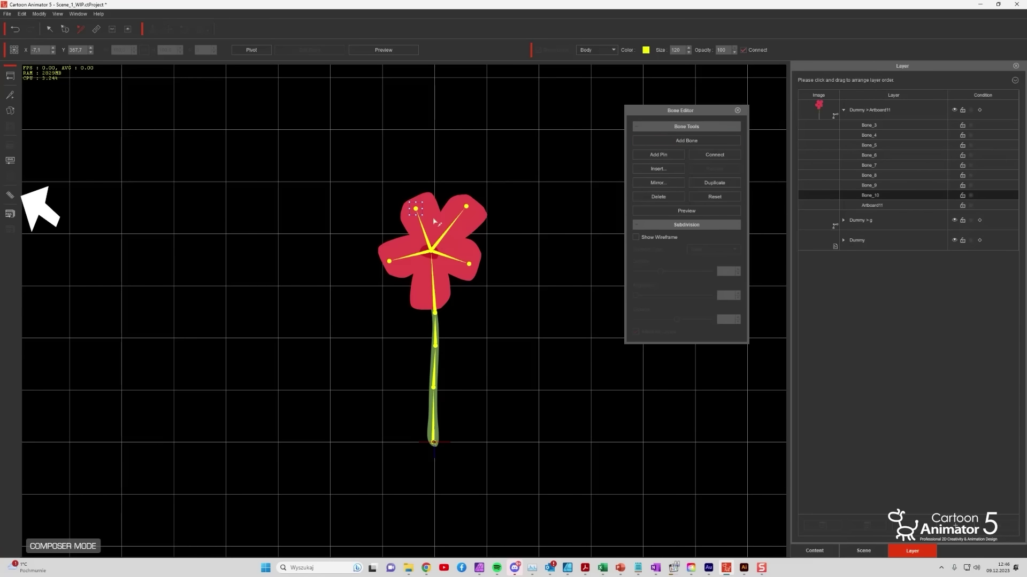
Assign the flower's bones to the Default spring group and set bounciness to 77, speed to 28 and gravity to -1.
click(11, 197)
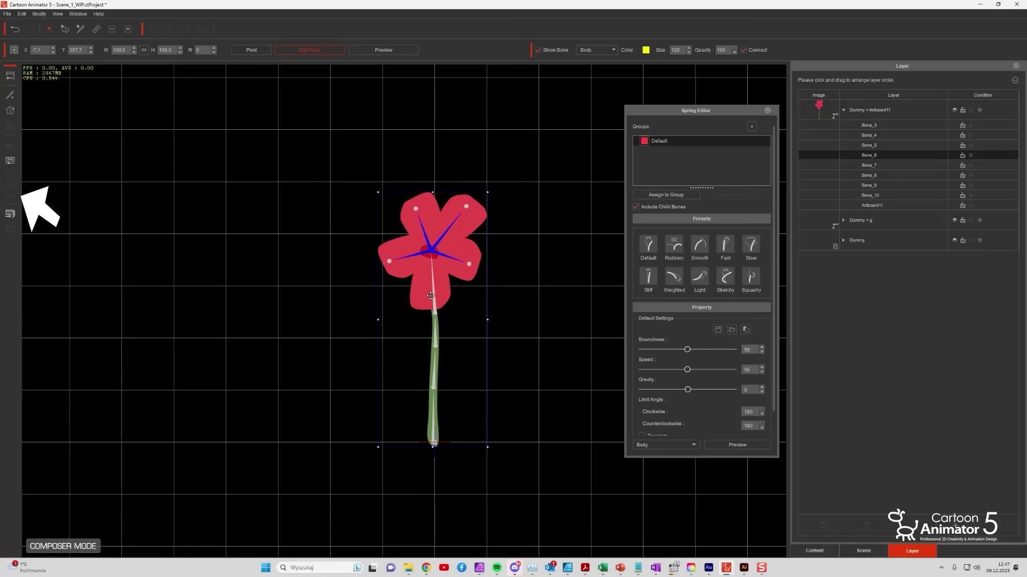
click(435, 343)
click(672, 196)
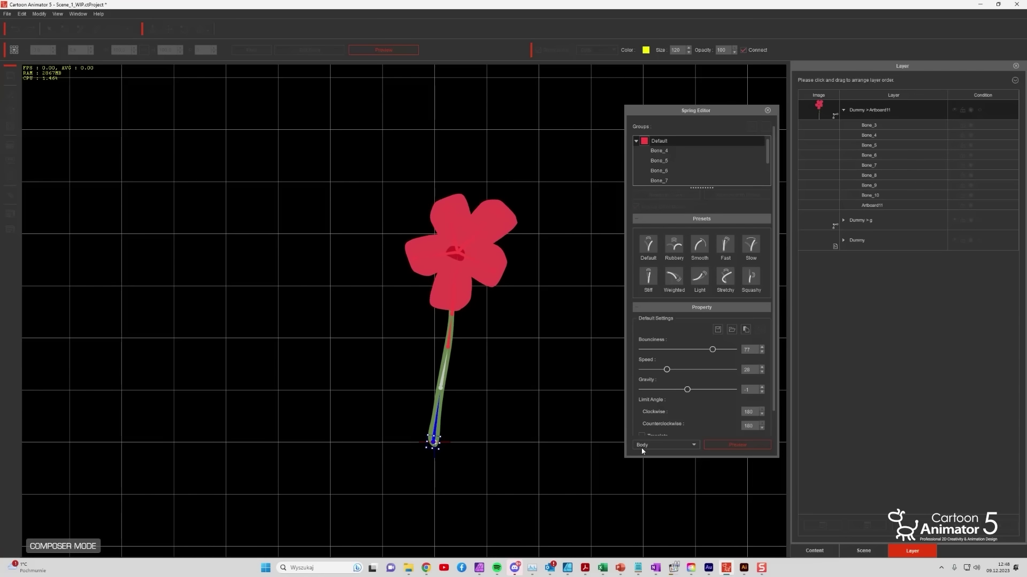
click(768, 106)
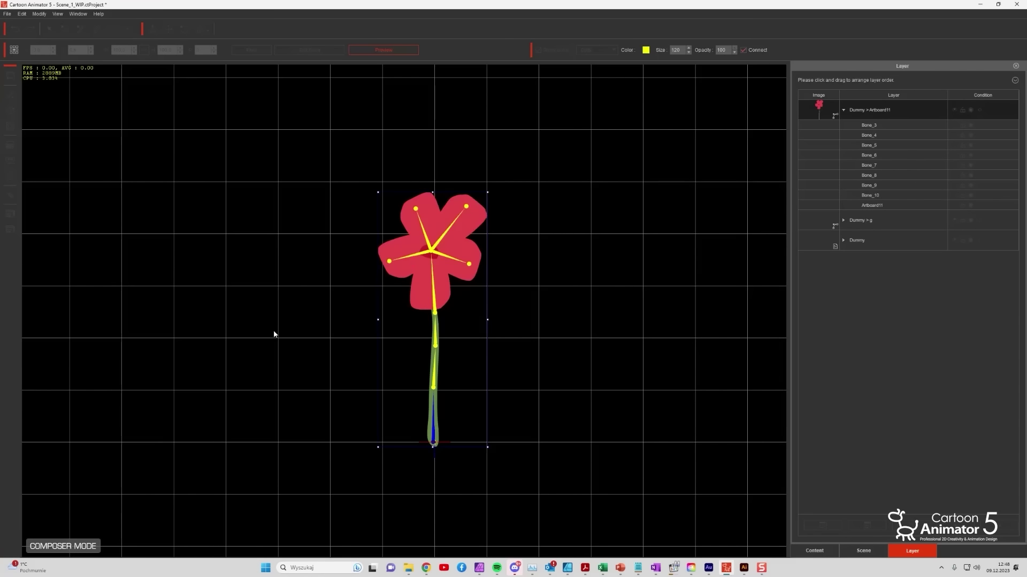
Automatically group the flower's SVG colours with the Group by Color option.
click(11, 198)
key(Return)
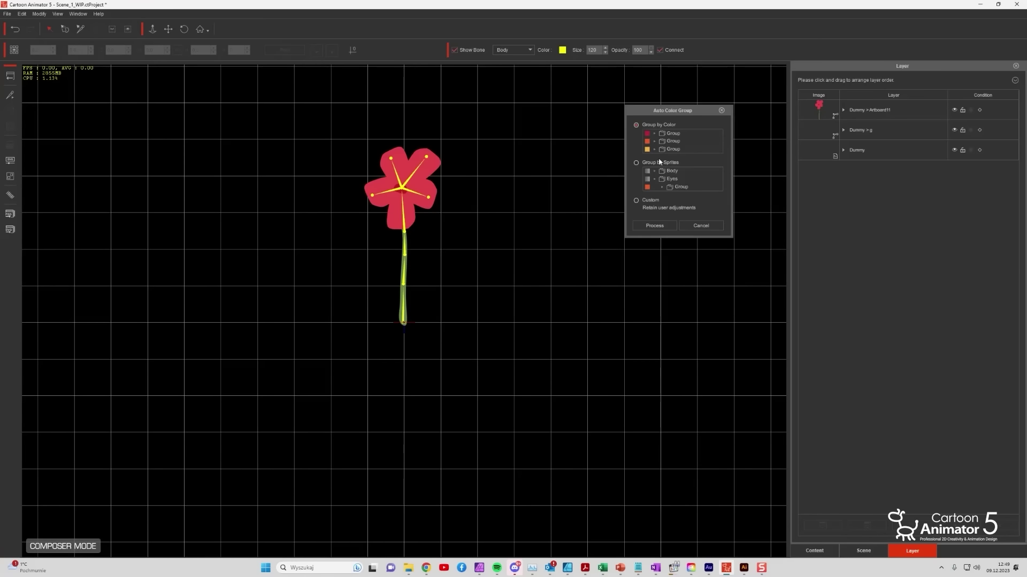
click(655, 227)
click(657, 284)
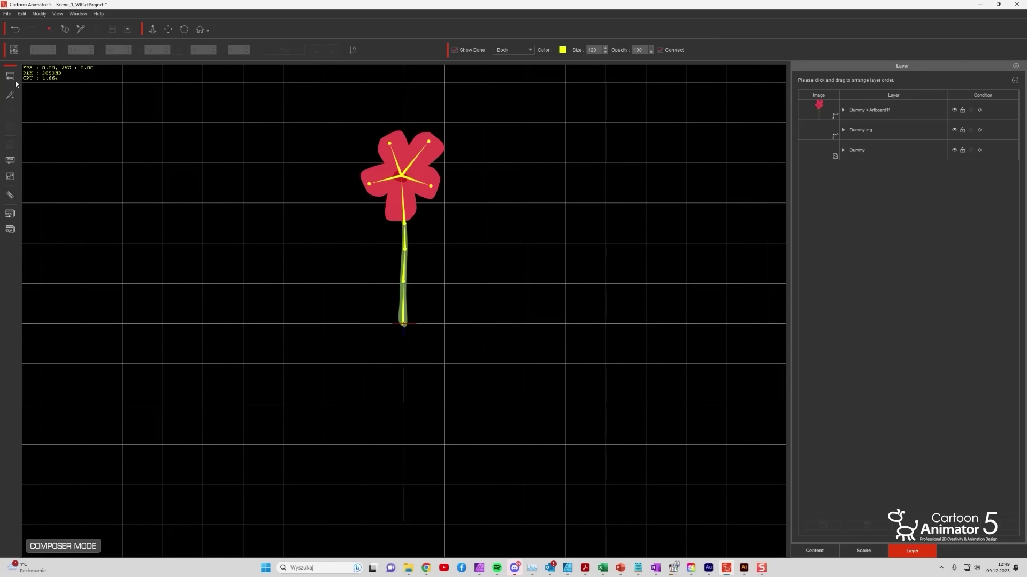
Recolour the flower's petals, Group(2), to blue in the SVG colour adjustment.
click(11, 192)
click(668, 171)
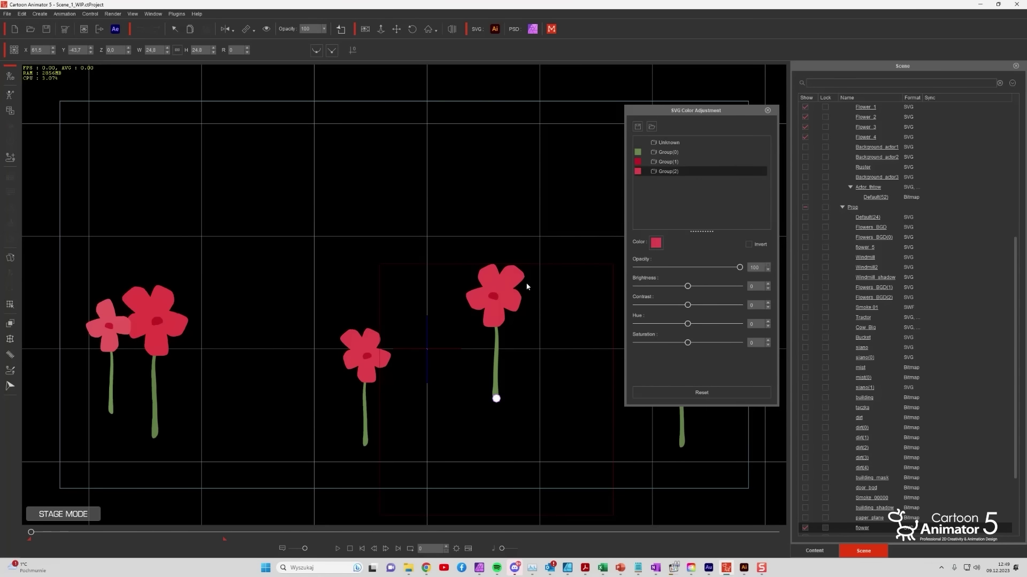
click(655, 242)
click(563, 358)
Recolour the flower's centre, Group(1), to dark violet-blue and the stem, Group(0), to a lighter green.
click(668, 162)
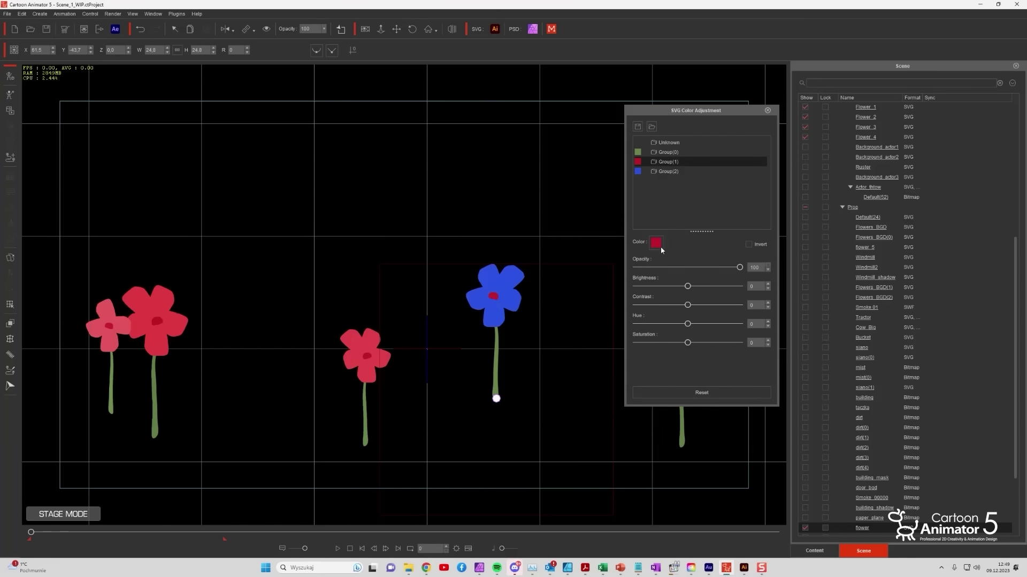
click(655, 242)
click(526, 218)
click(564, 357)
click(668, 152)
click(656, 243)
click(557, 358)
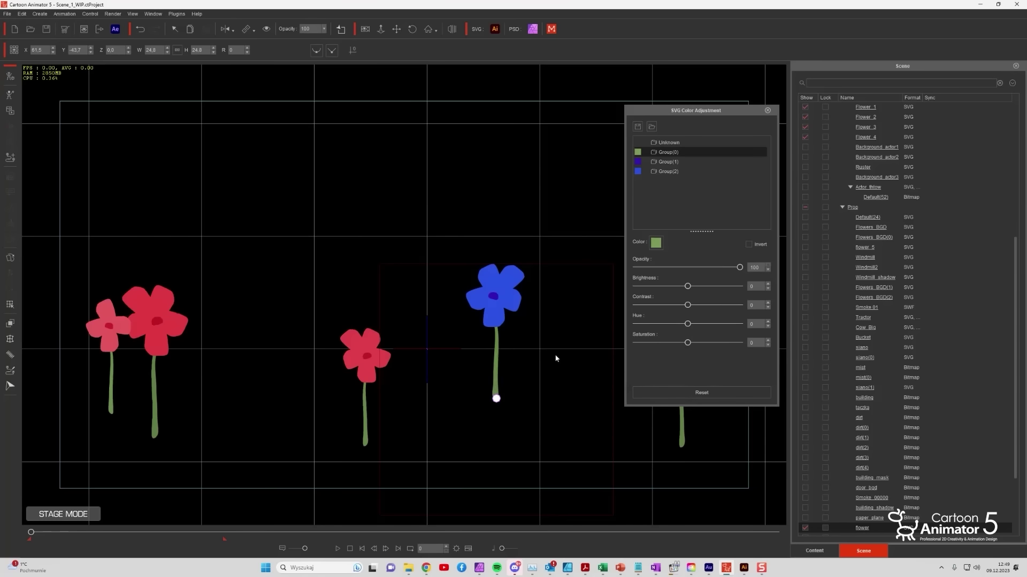
click(768, 111)
Lower the blue flower slightly, set its Motion Pilot rotation to 0.7 and lazy mouse to 24, and preview the motion.
drag(498, 300, 498, 319)
click(10, 386)
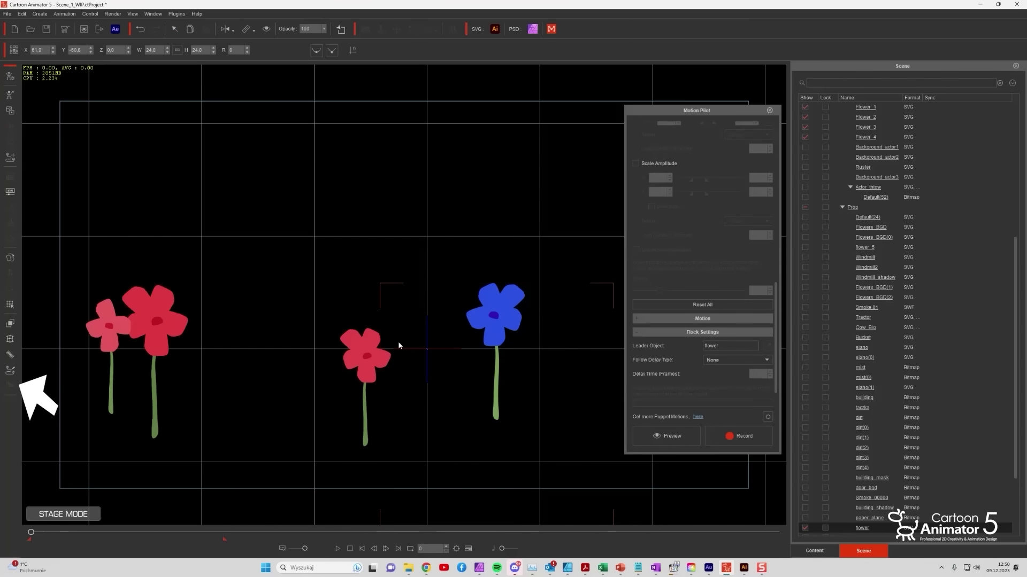
drag(776, 294, 766, 133)
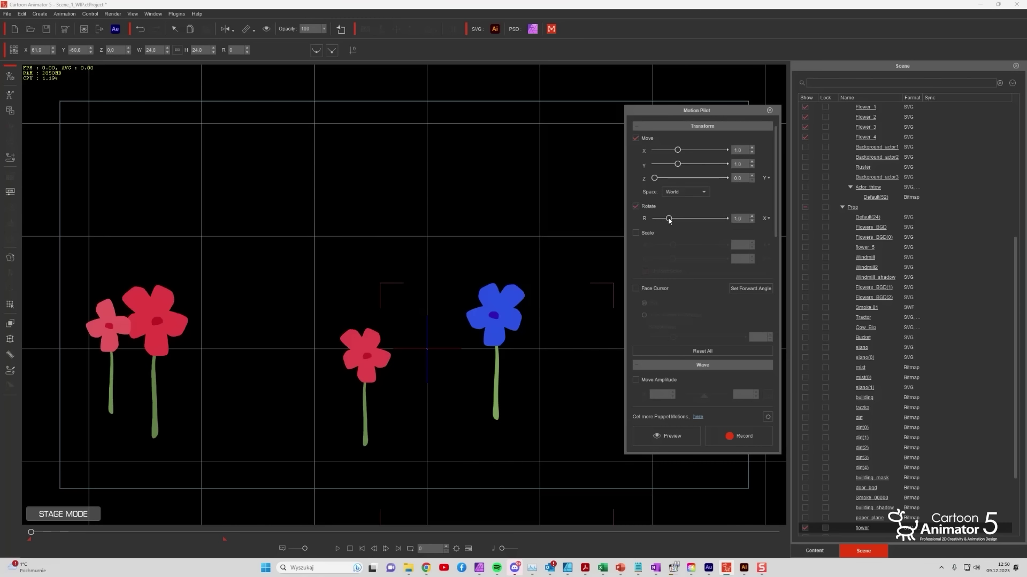
click(768, 417)
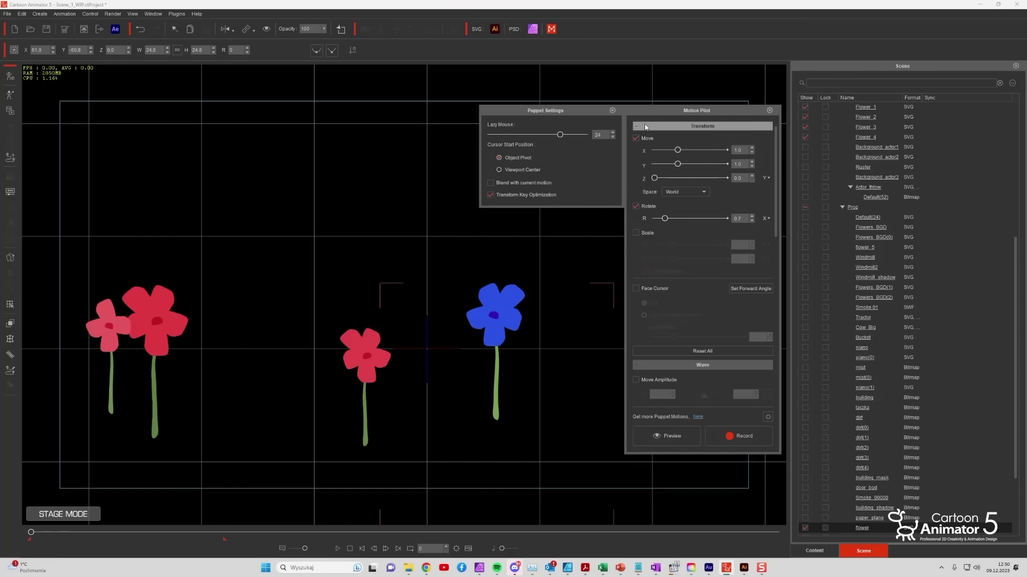
click(612, 110)
click(666, 436)
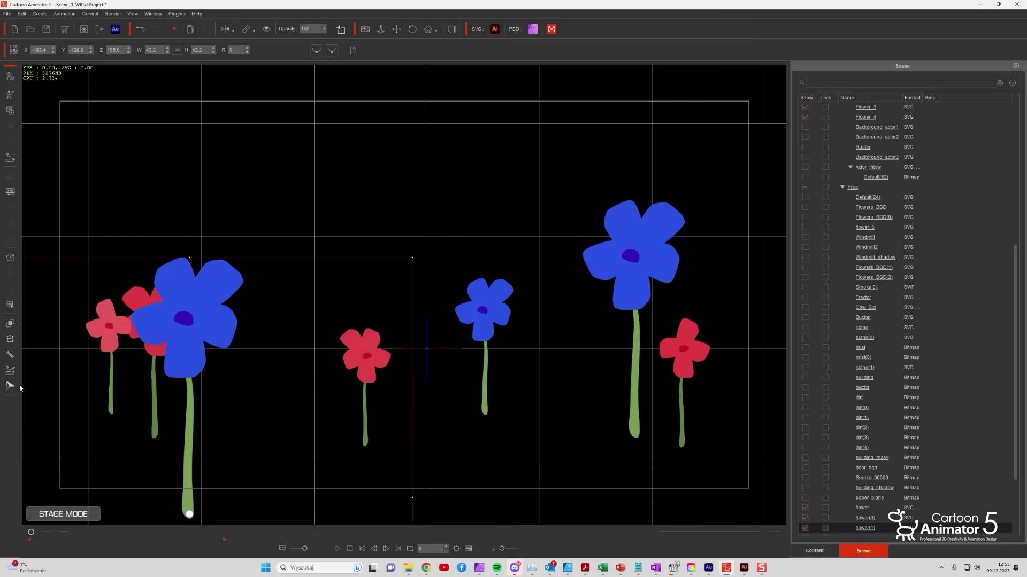
Set Motion Pilot's flock settings for the three blue flowers to Uniform follow delay with 25 frames and preview the motion.
click(496, 300)
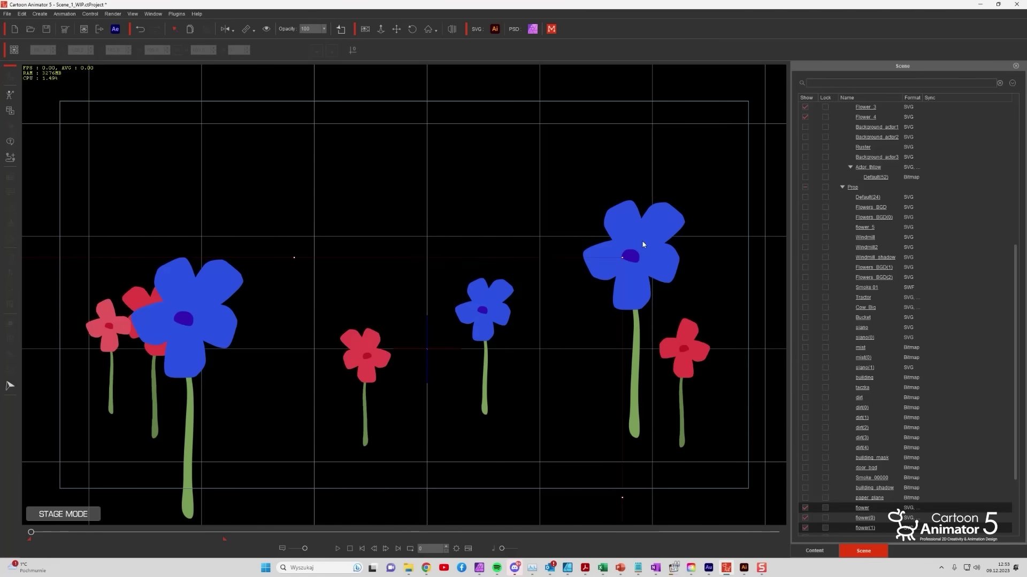
click(8, 392)
drag(694, 112, 862, 99)
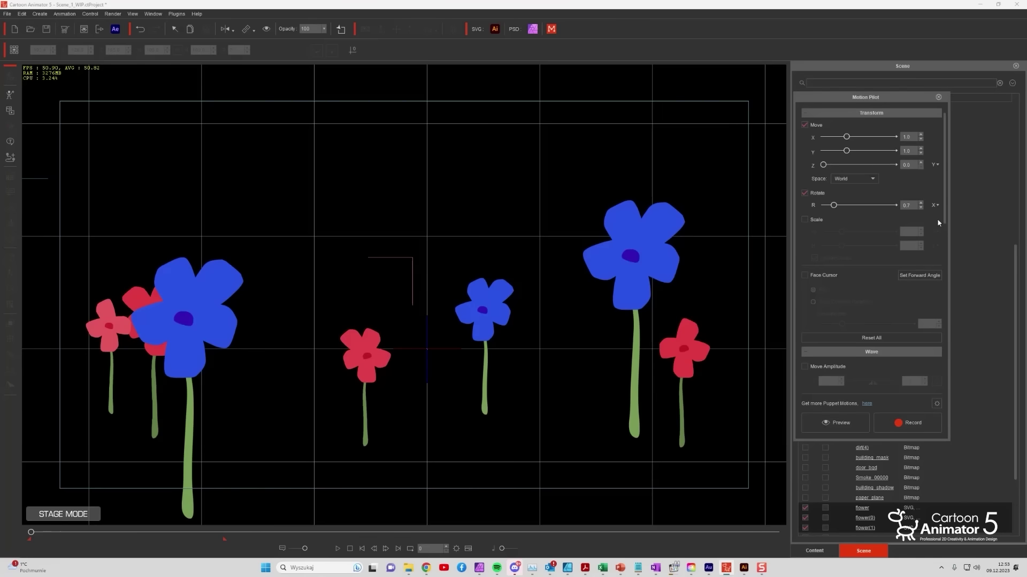
drag(944, 218, 944, 391)
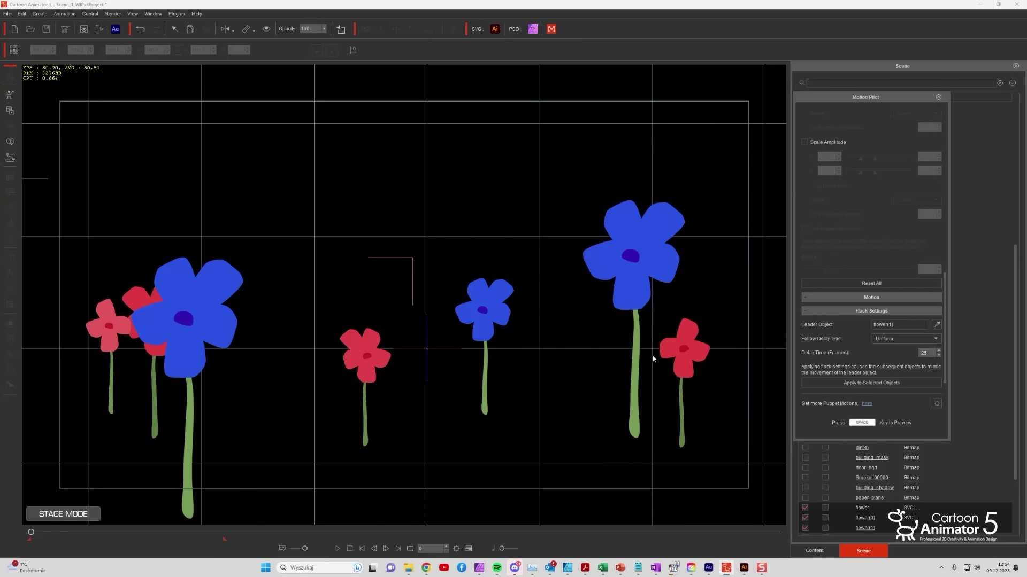
key(space)
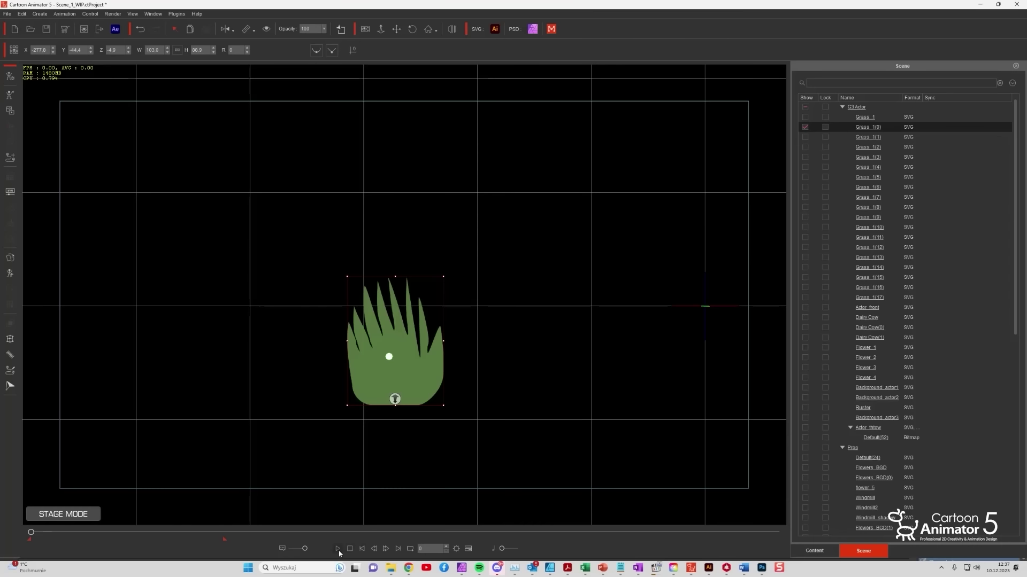
Open the grass character's Spring Editor in the Composer and preview the spring motion by moving its root bone.
click(628, 434)
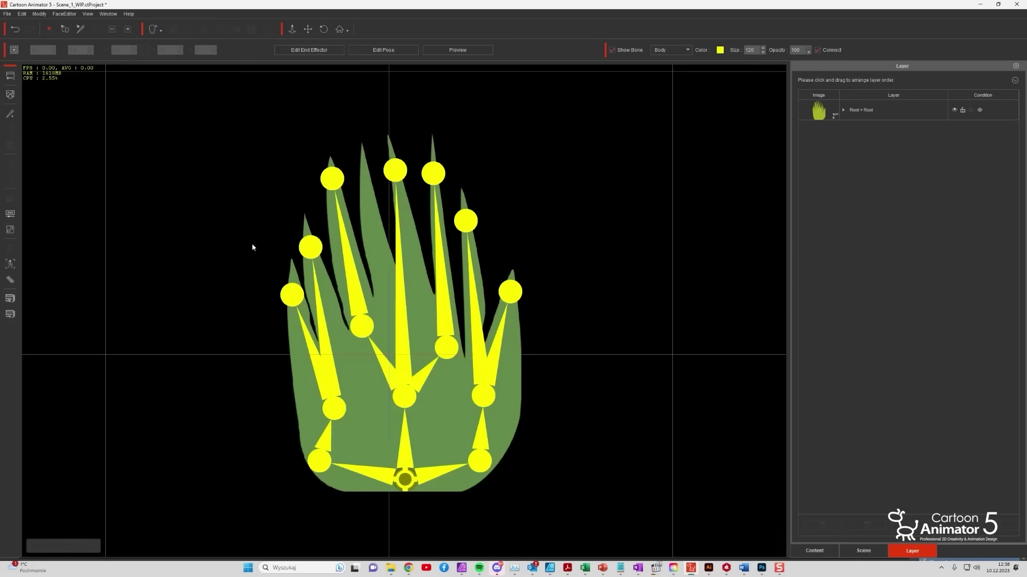
click(10, 282)
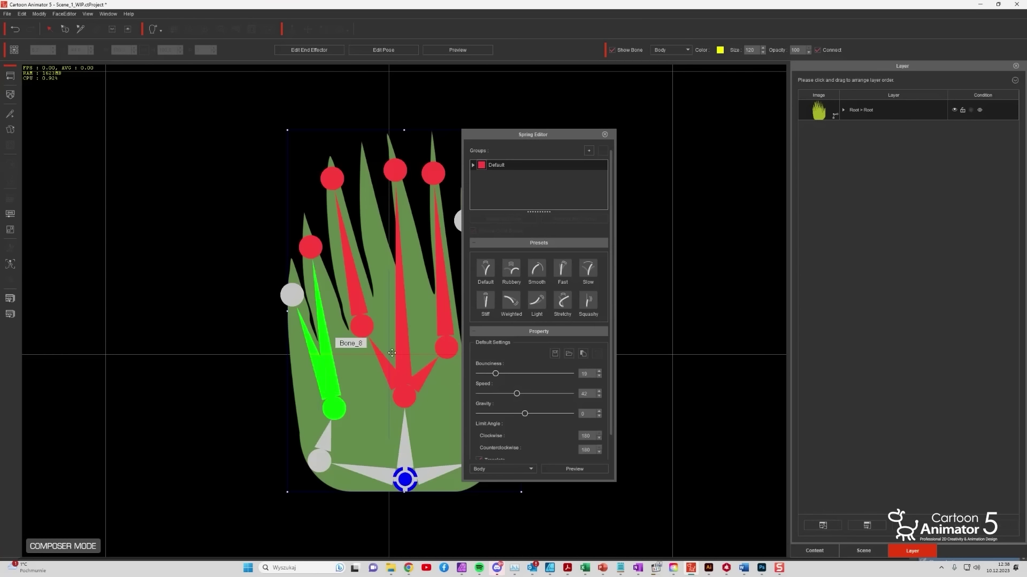
click(411, 483)
click(554, 469)
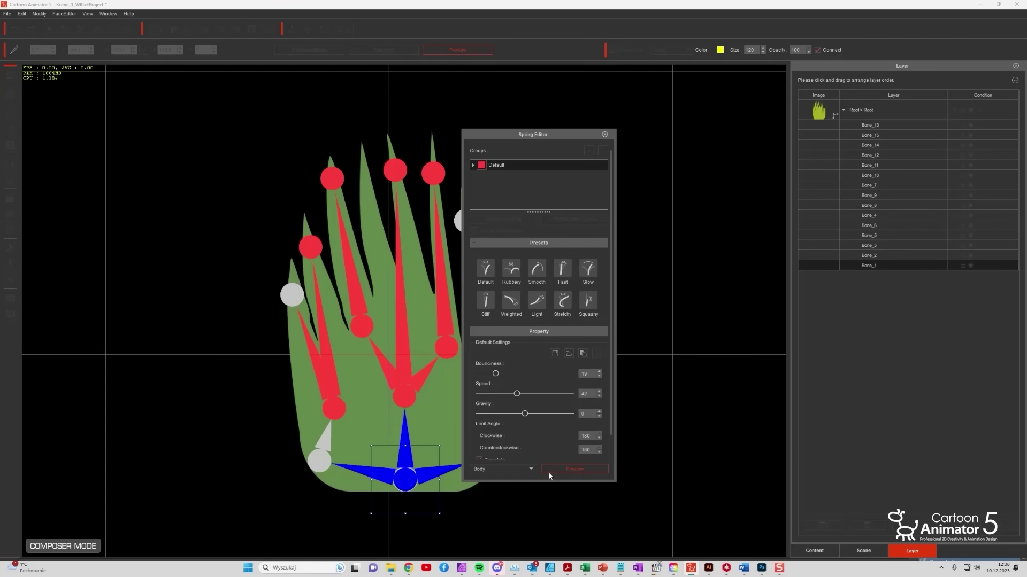
mouse_move(443, 492)
mouse_down()
mouse_move(430, 487)
mouse_move(444, 487)
mouse_move(435, 488)
mouse_move(442, 496)
mouse_up()
drag(537, 140, 560, 140)
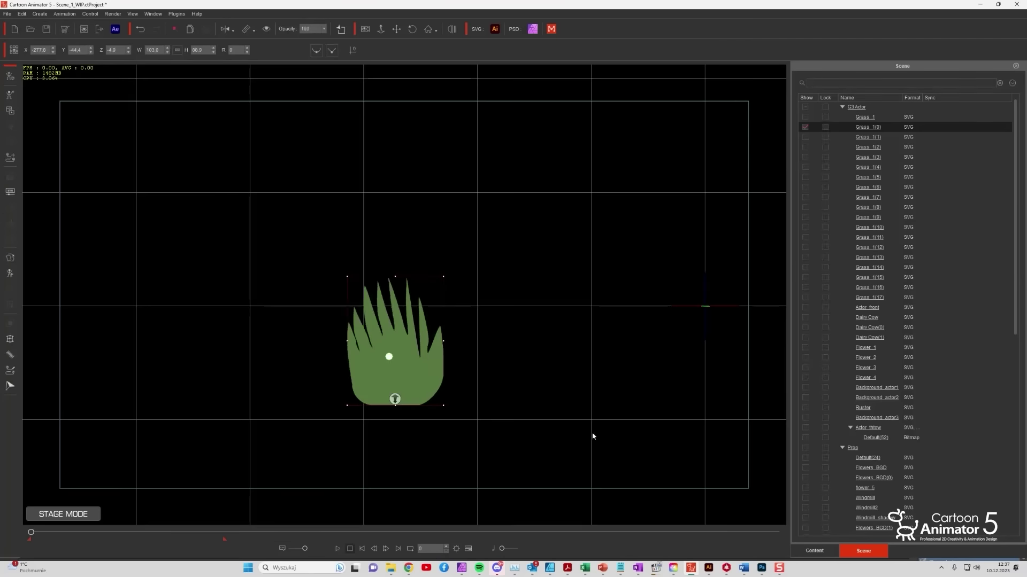
Play back the swaying grass animation on the stage and stop it.
click(338, 549)
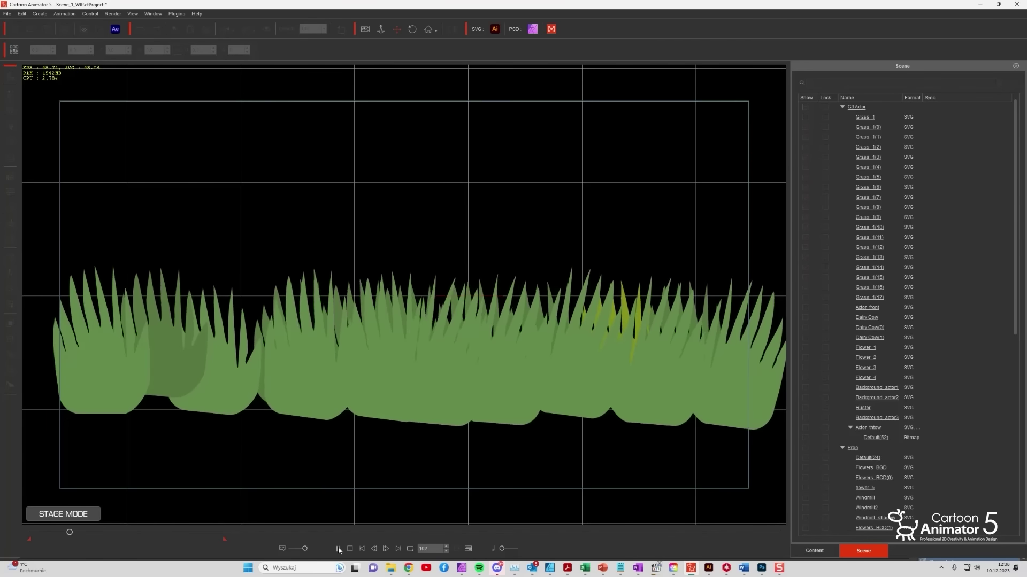
click(349, 548)
click(79, 373)
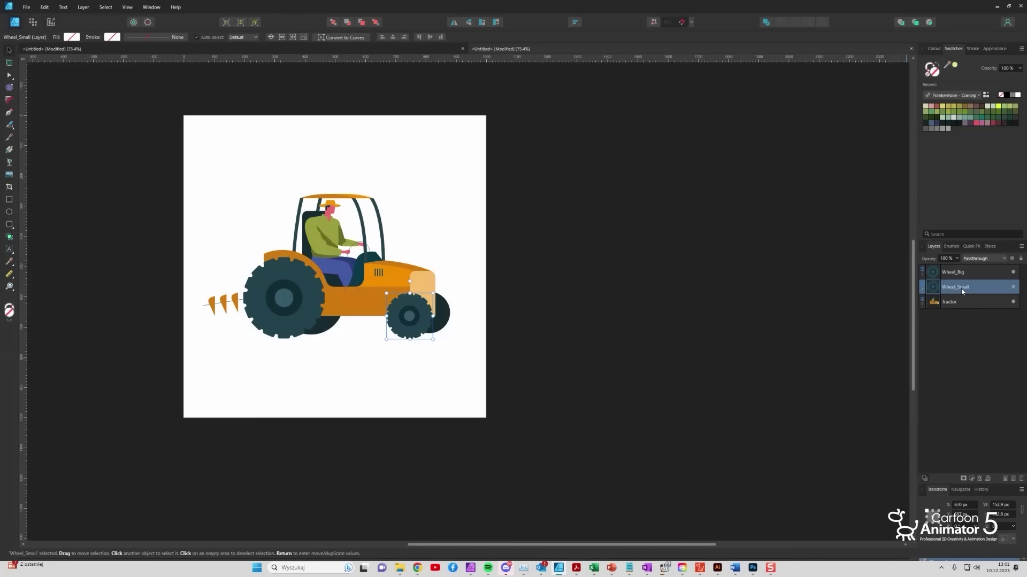
In Affinity Designer, select the Tractor layer in the tractor artwork.
click(963, 304)
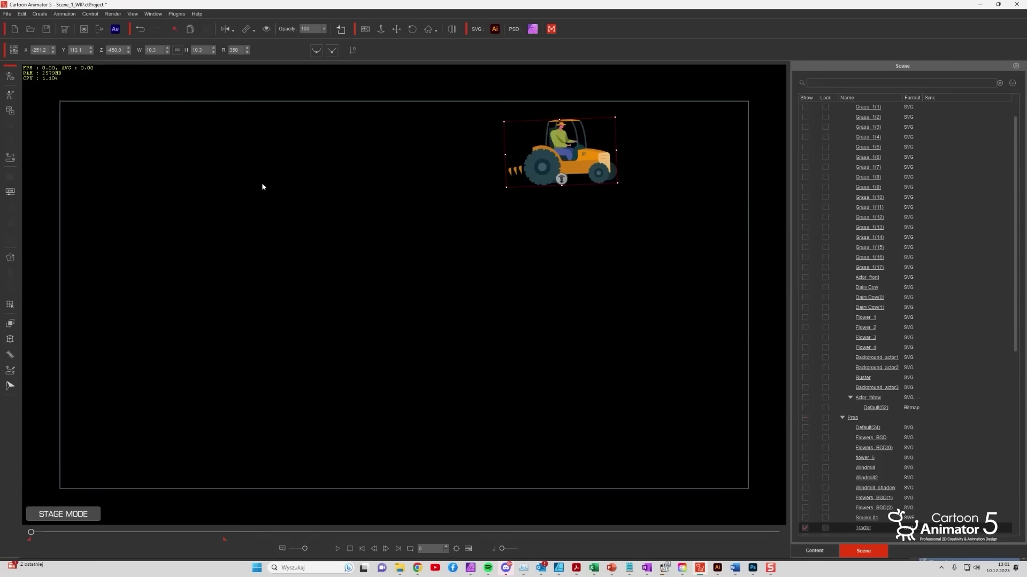
In Cartoon Animator, import the tractor SVG as a prop and shift it slightly right on the stage.
click(9, 112)
click(494, 261)
double_click(204, 90)
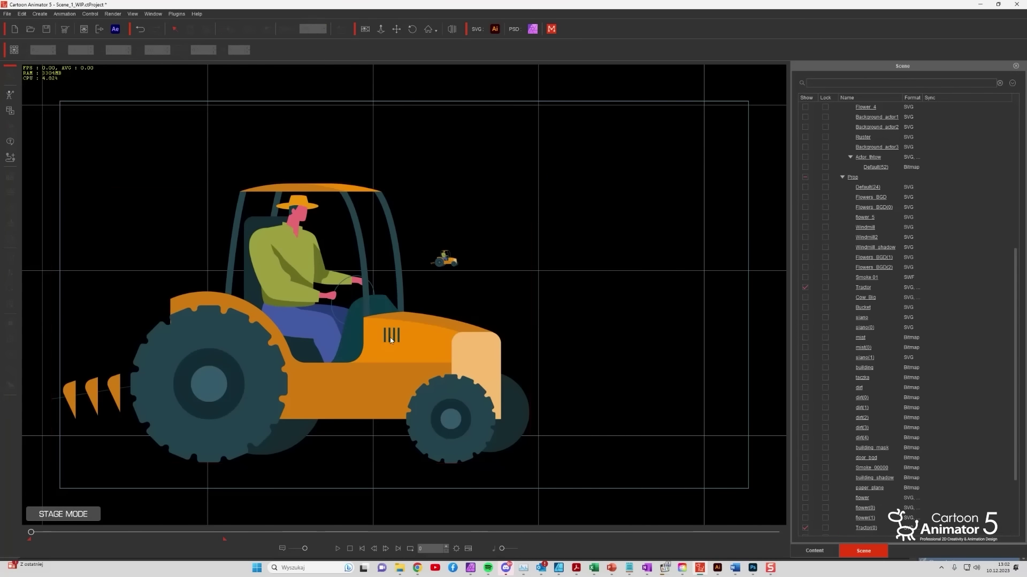
click(358, 350)
drag(359, 351, 388, 356)
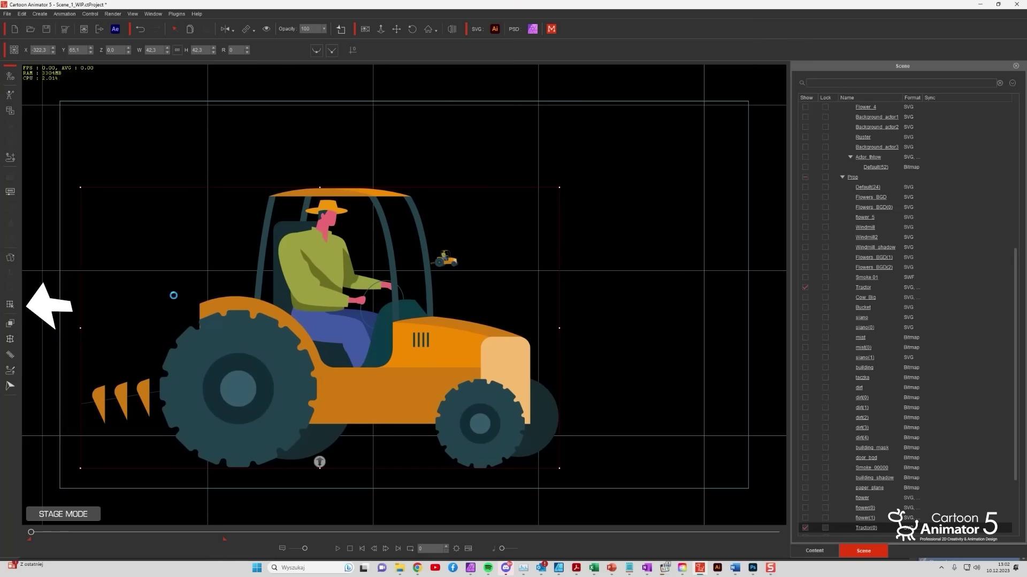
Open the Prop Key Editor for the imported tractor and rotate its Wheel_Big and Wheel_Small bones.
click(11, 306)
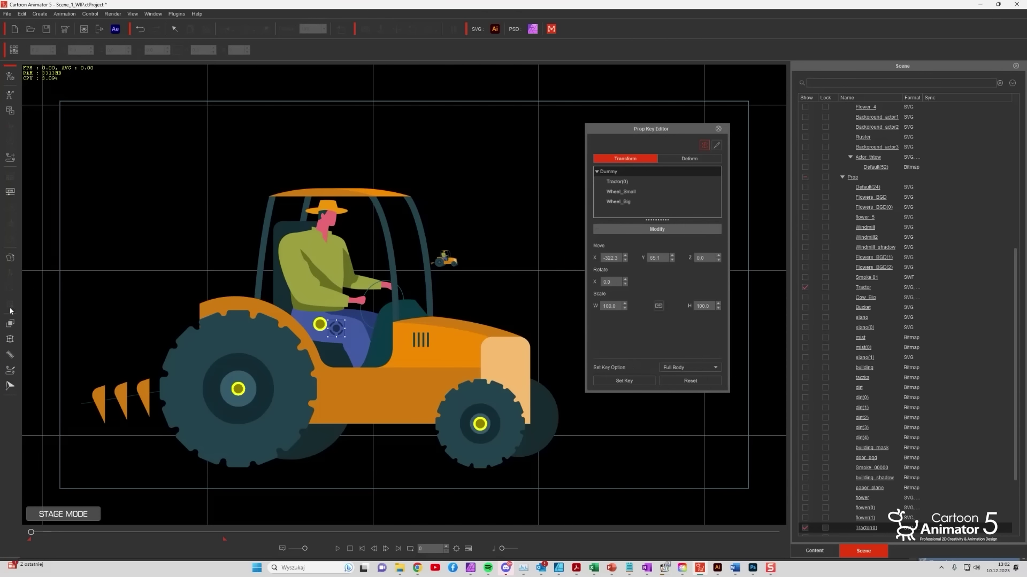
click(244, 379)
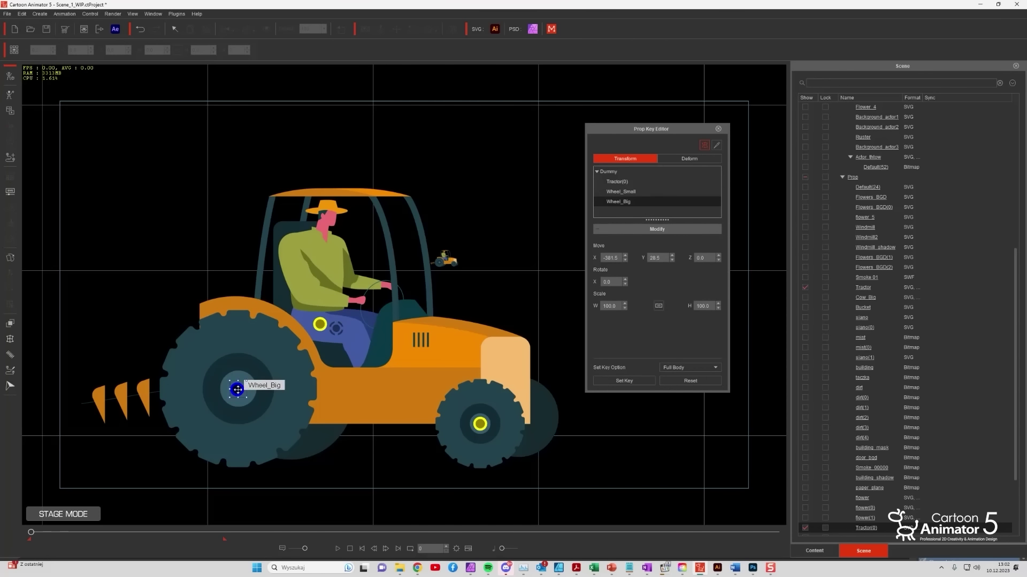
drag(244, 377, 258, 390)
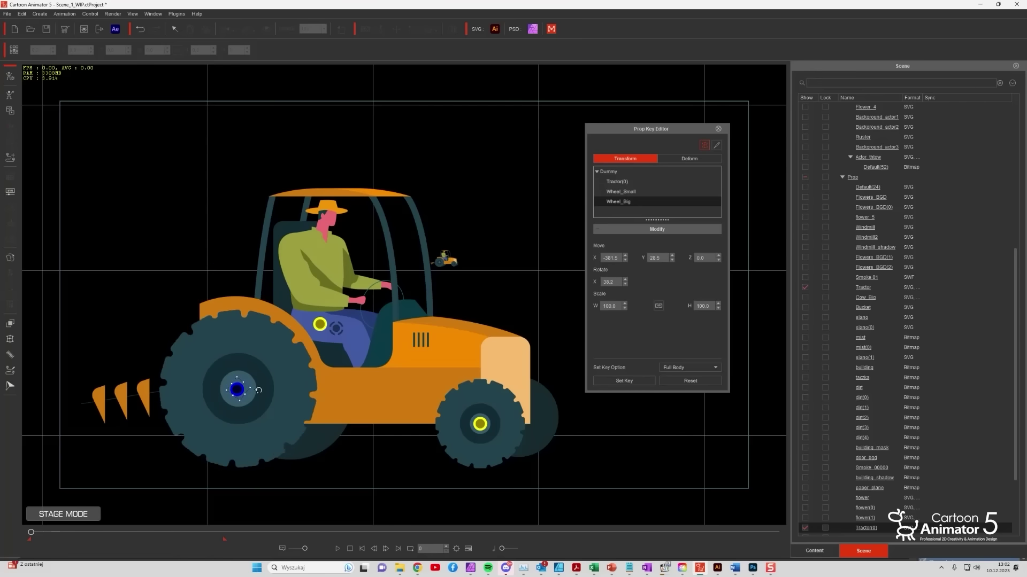
click(481, 422)
drag(489, 419, 496, 420)
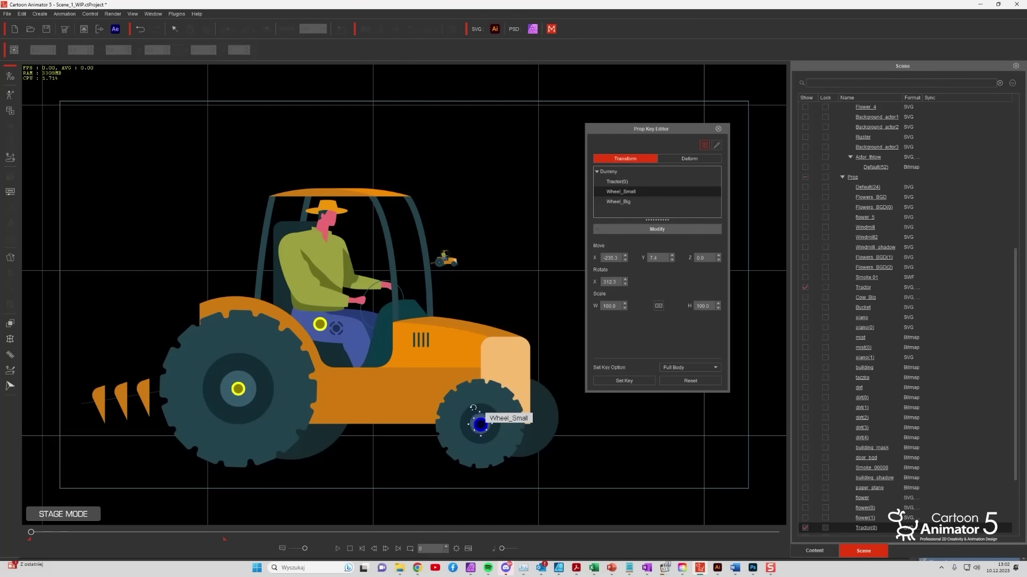
drag(574, 400, 772, 141)
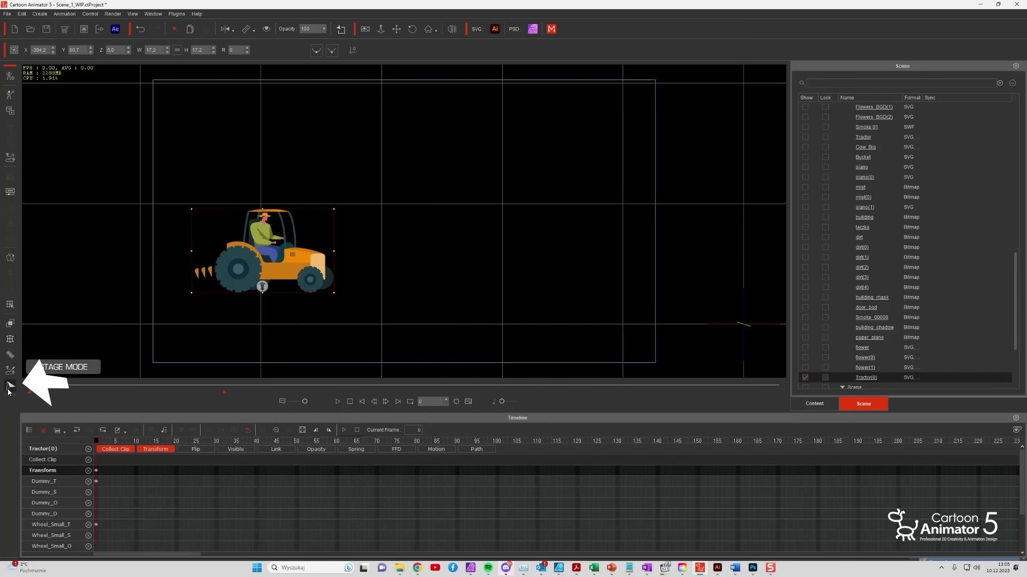
In Motion Pilot, enable the tractor's wave move amplitude at Y ±1.2 and rotate amplitude at ±1, with 12-frame loops.
click(9, 388)
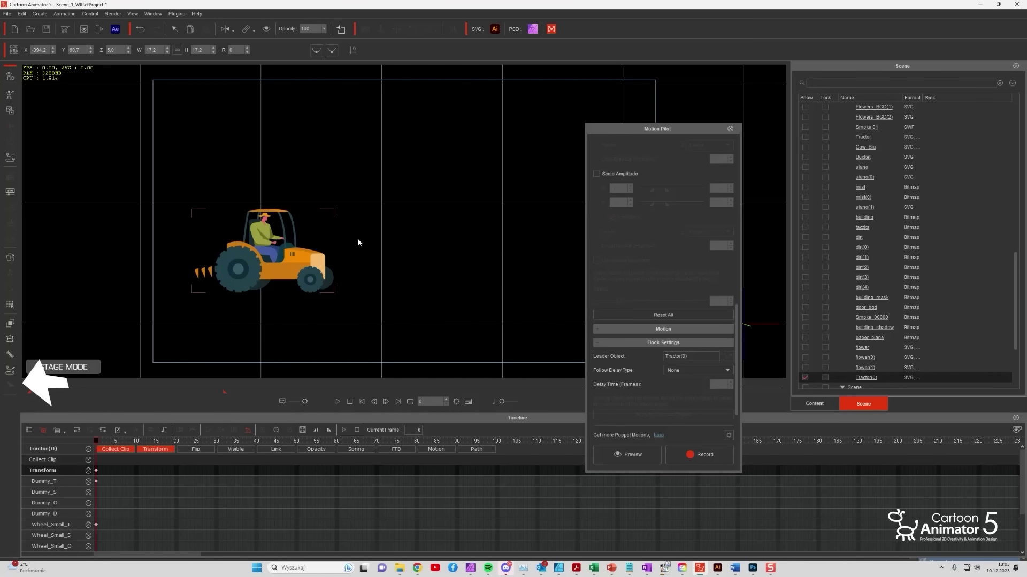
scroll(636, 184, up, 5)
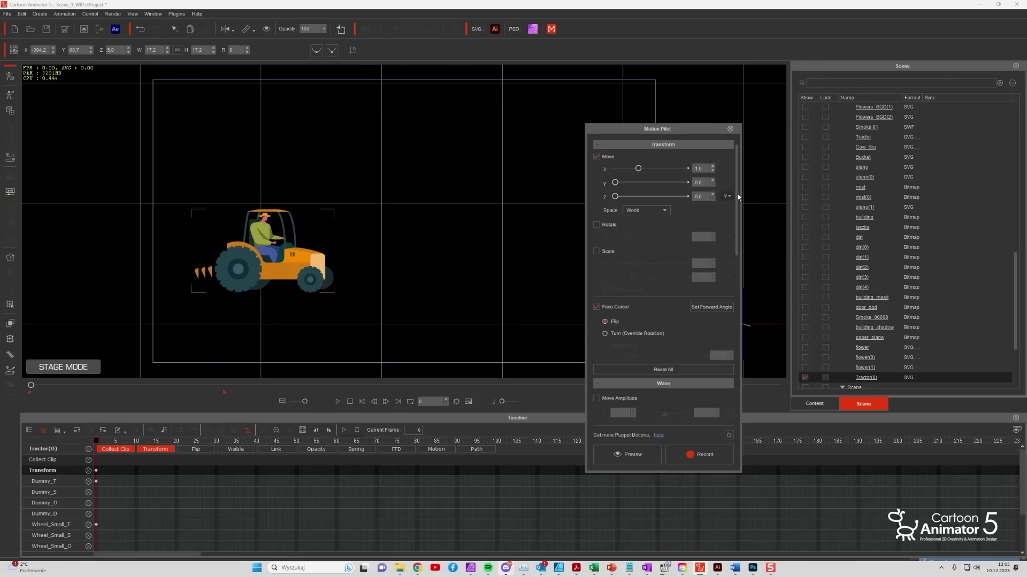
drag(736, 211, 735, 237)
click(596, 253)
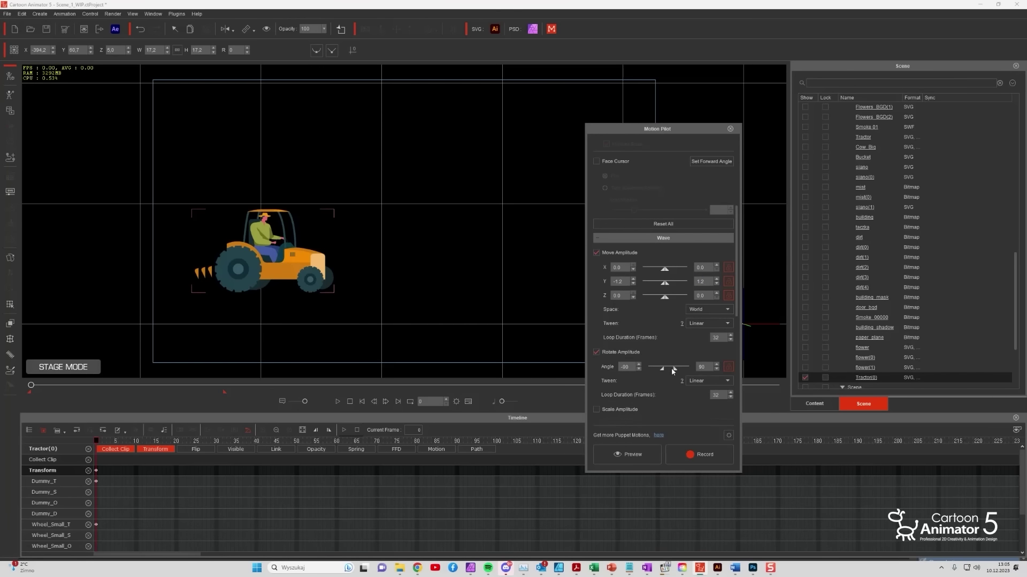
click(622, 455)
scroll(689, 216, down, 1)
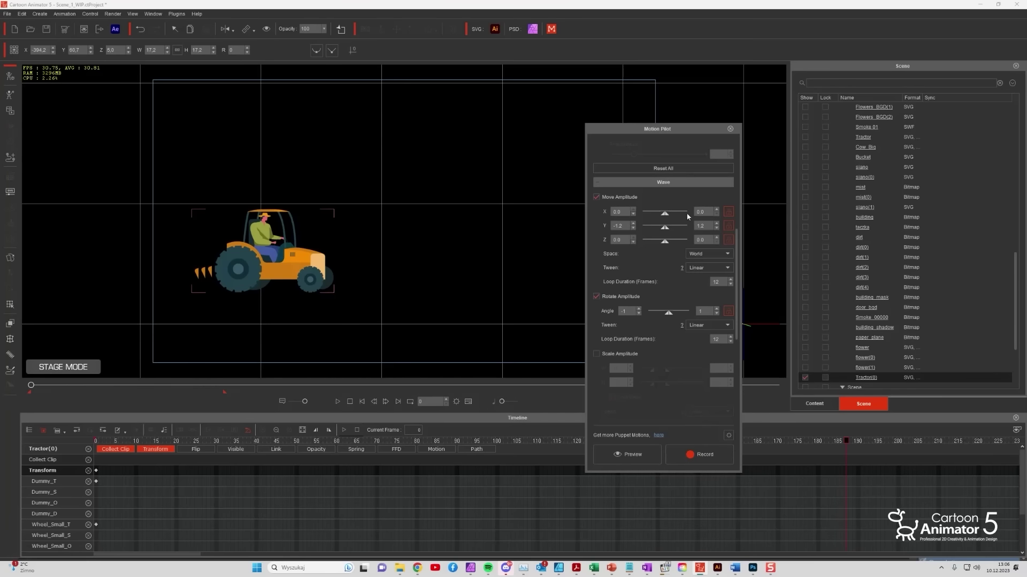
Set the tractor's Y move amplitude to ±0.8 and rotation loop duration to 8 frames, and preview the shaking.
click(717, 309)
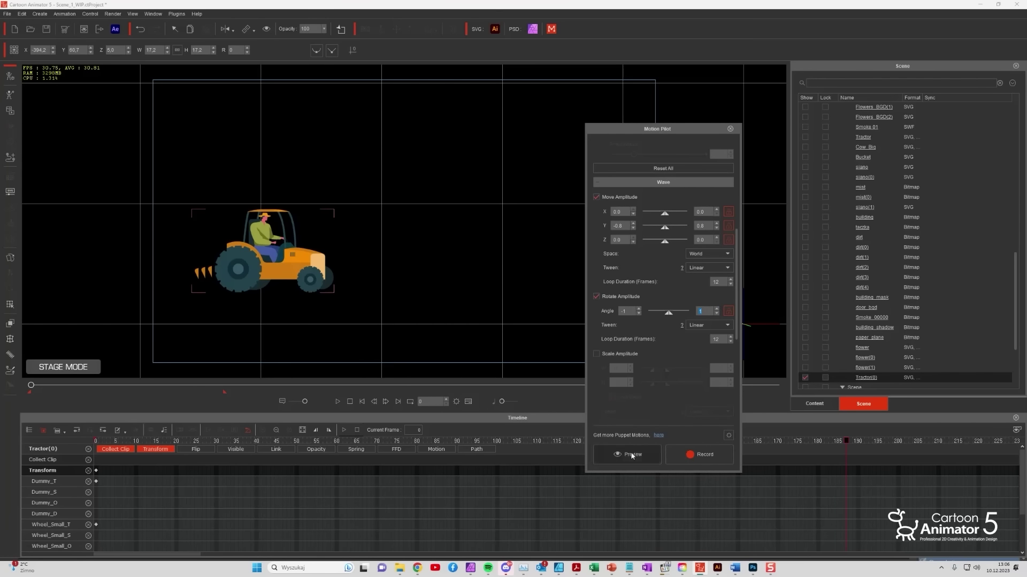
double_click(721, 340)
text(8)
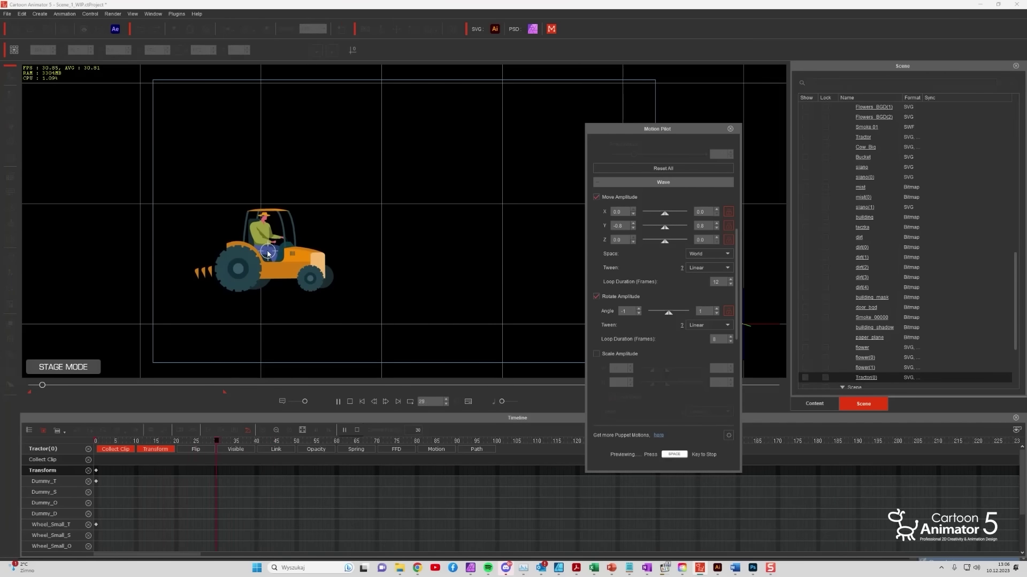
Enable Blend Motion for the tractor with the tractor_motion.ctAnim file, driven by mouse movement, and preview it.
scroll(739, 336, down, 3)
click(666, 348)
scroll(666, 334, down, 1)
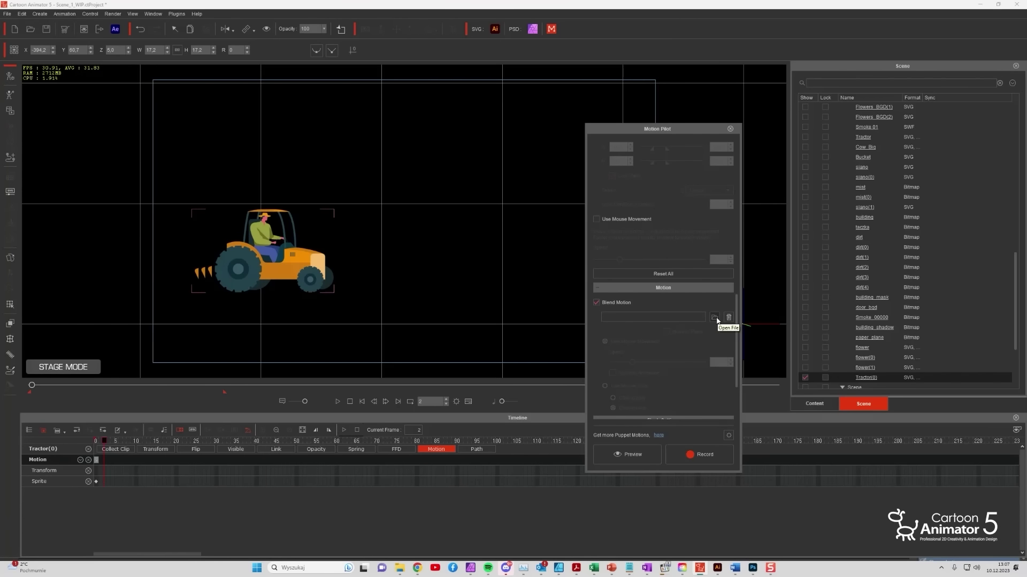
click(714, 318)
double_click(148, 65)
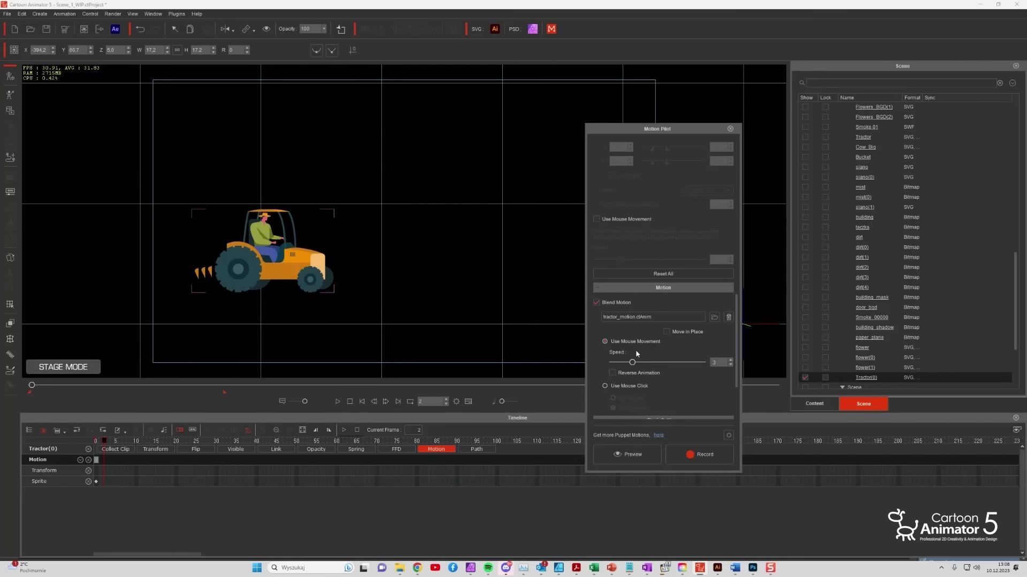
click(635, 456)
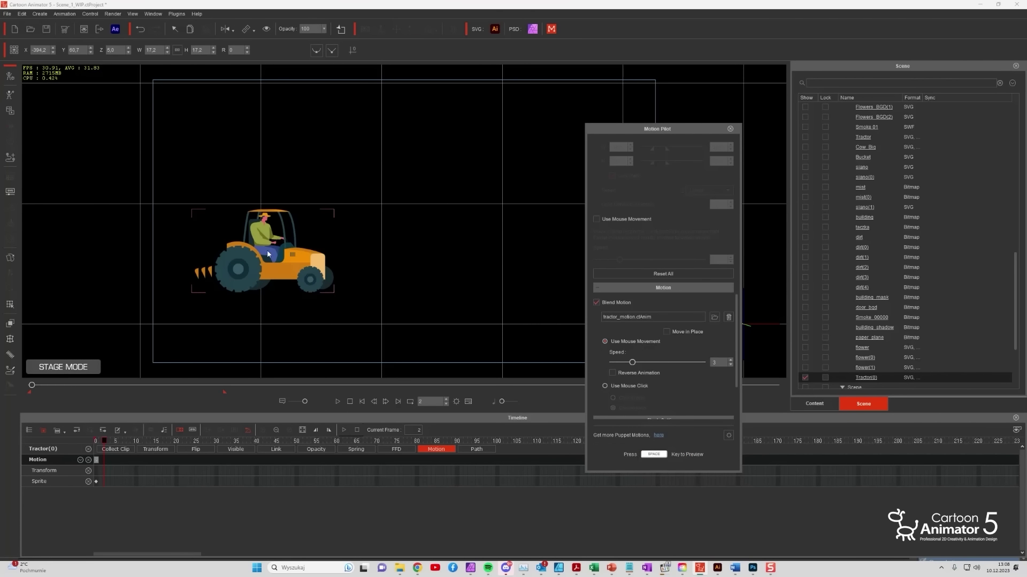
key(space)
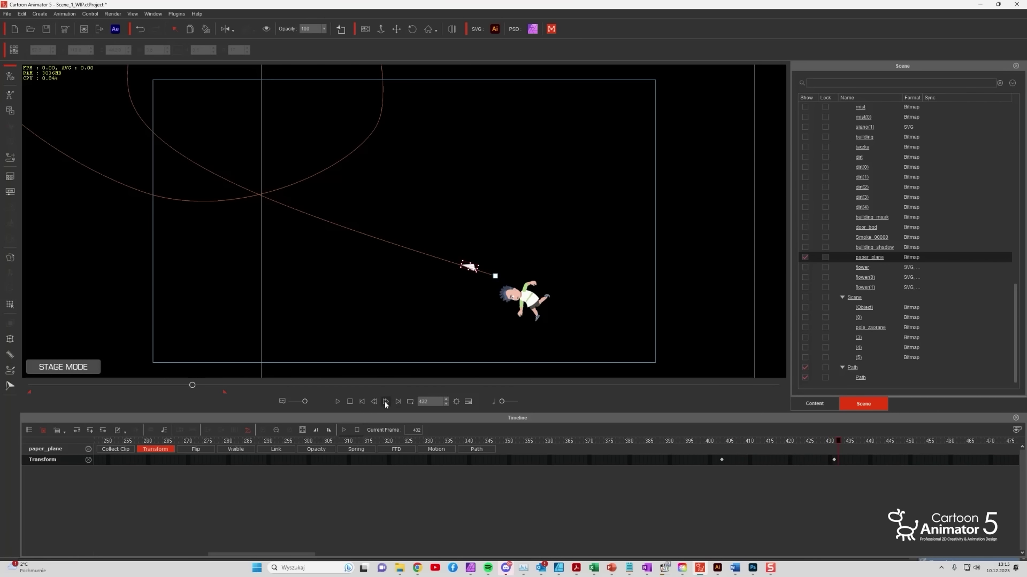
Examine the frames around 430 where the thrower's hand-held plane is replaced by the paper_plane prop, and scrub through the throw motion.
click(374, 402)
click(374, 402)
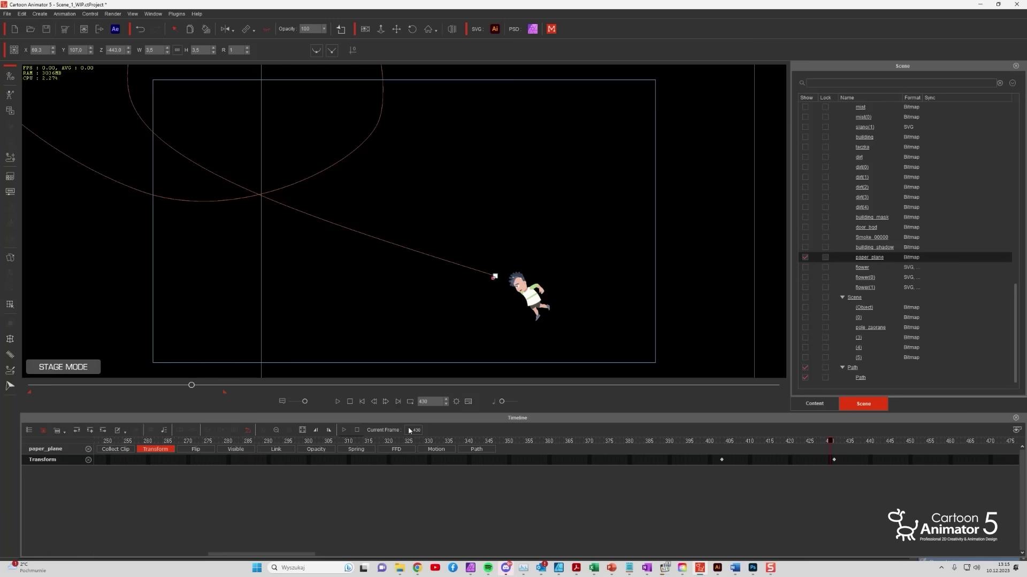
click(386, 401)
click(374, 402)
scroll(884, 299, up, 5)
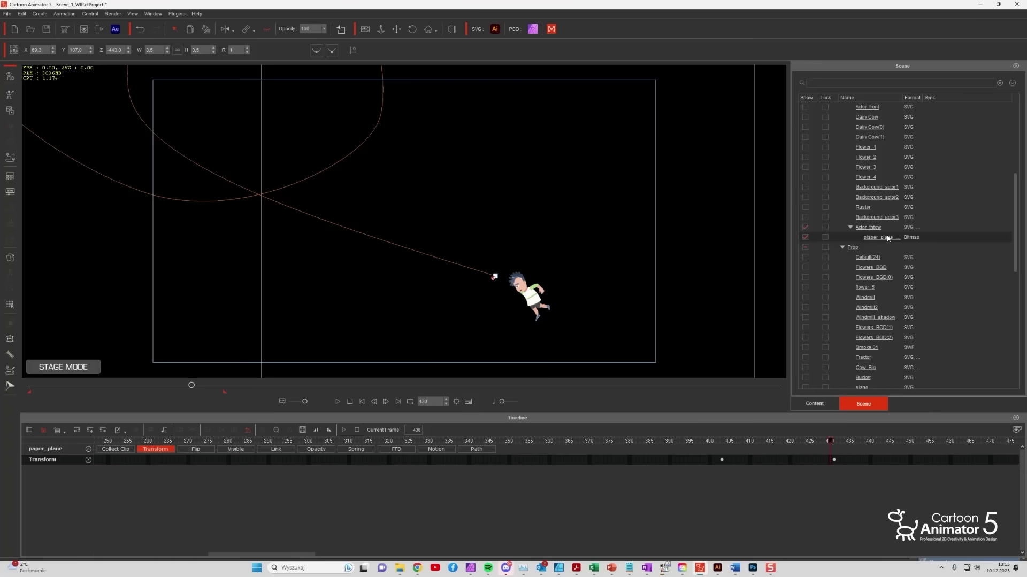
click(887, 238)
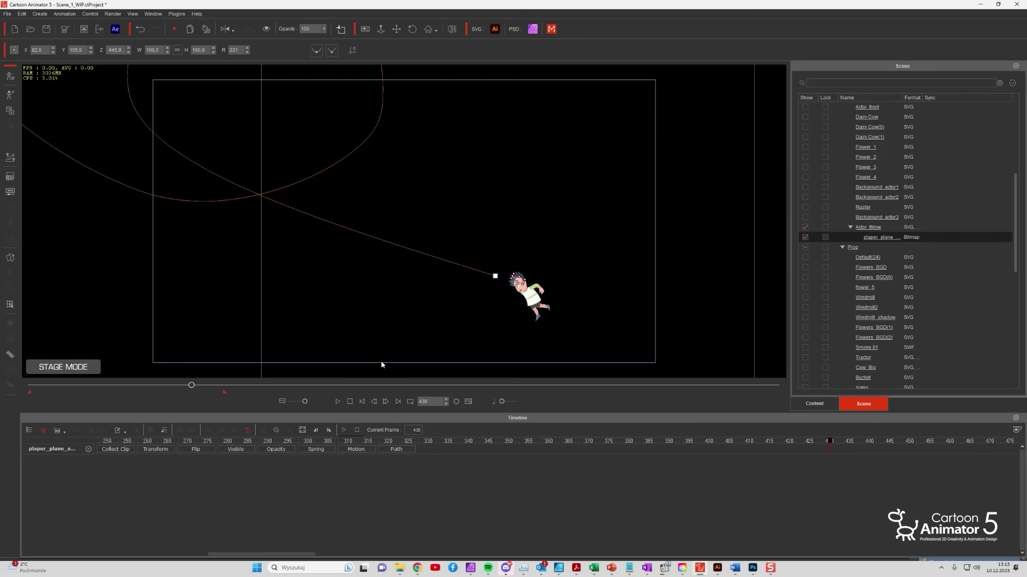
click(386, 401)
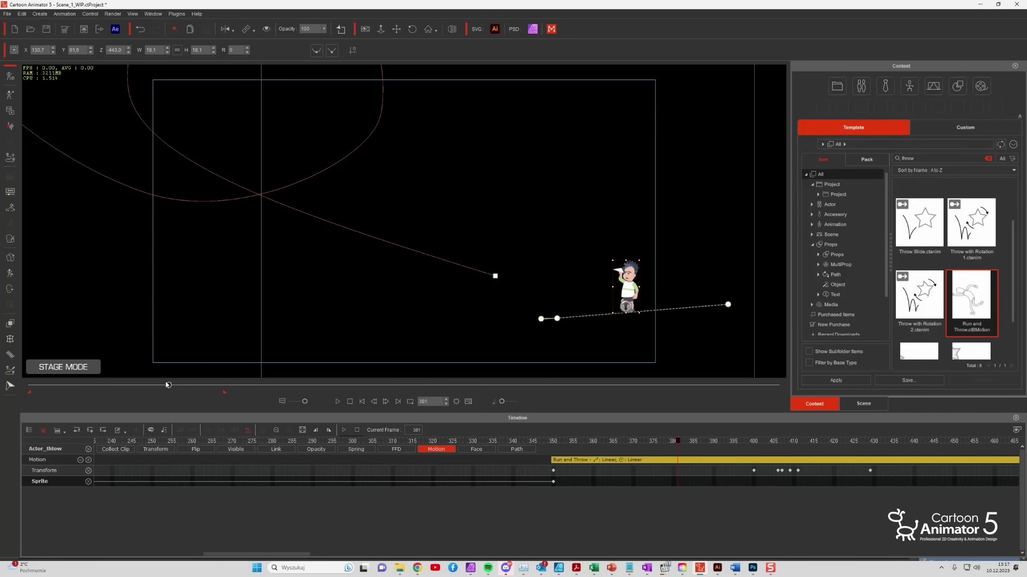
drag(167, 384, 195, 376)
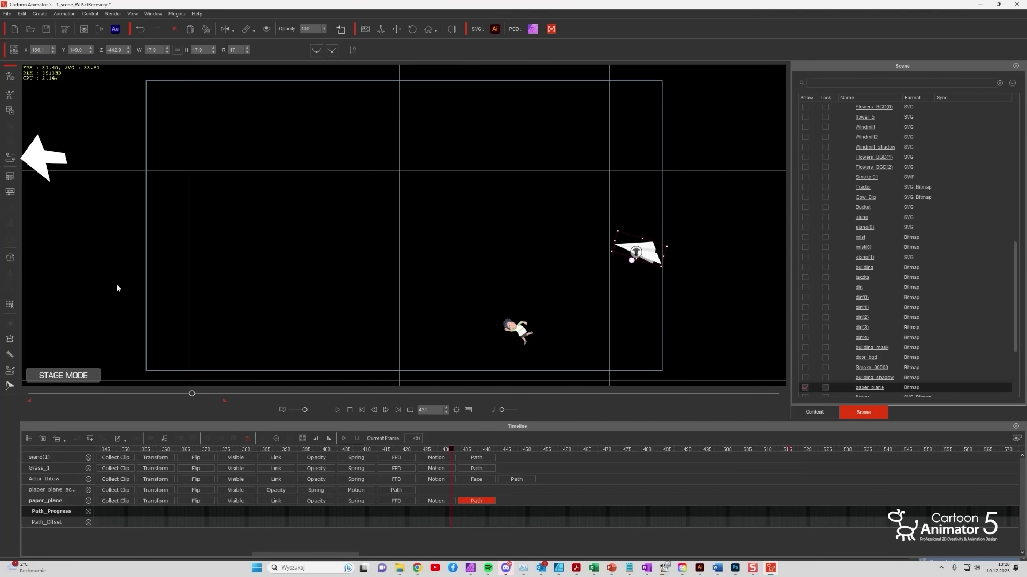
Draw a curved flight path starting beside the throwing boy, making one loop and leaving the frame at its upper-left corner.
click(488, 325)
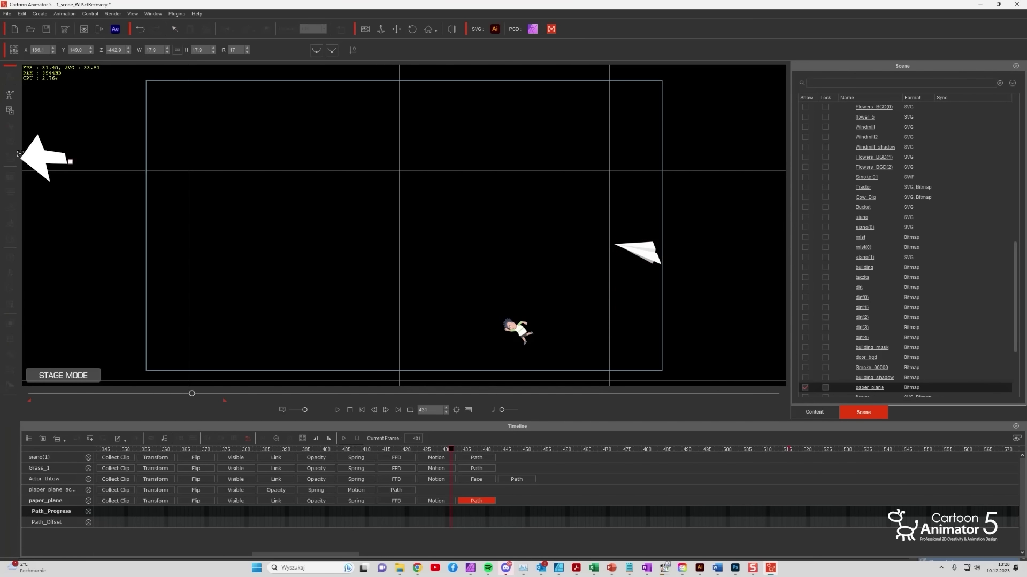
drag(316, 219, 299, 175)
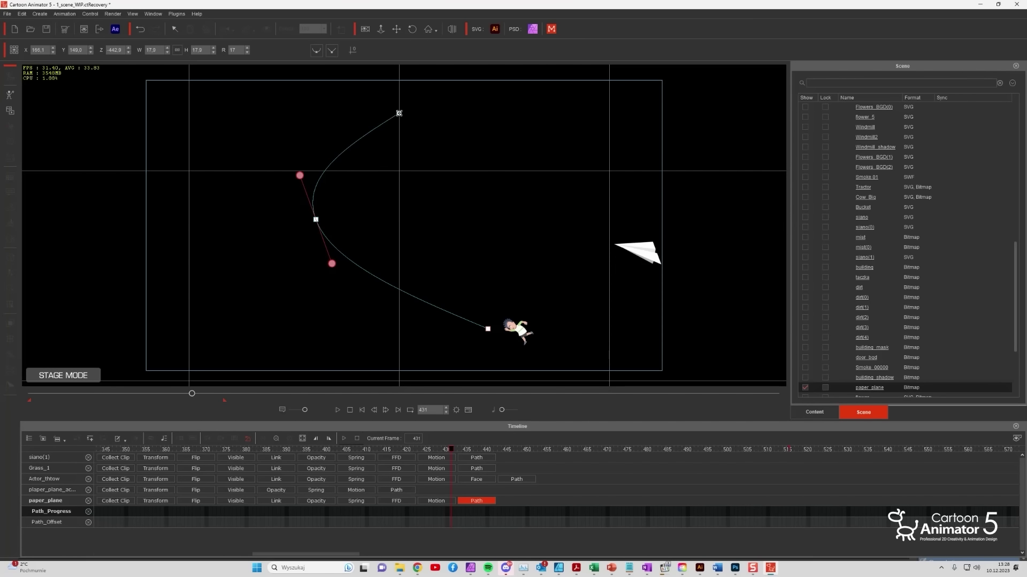
drag(399, 113, 440, 124)
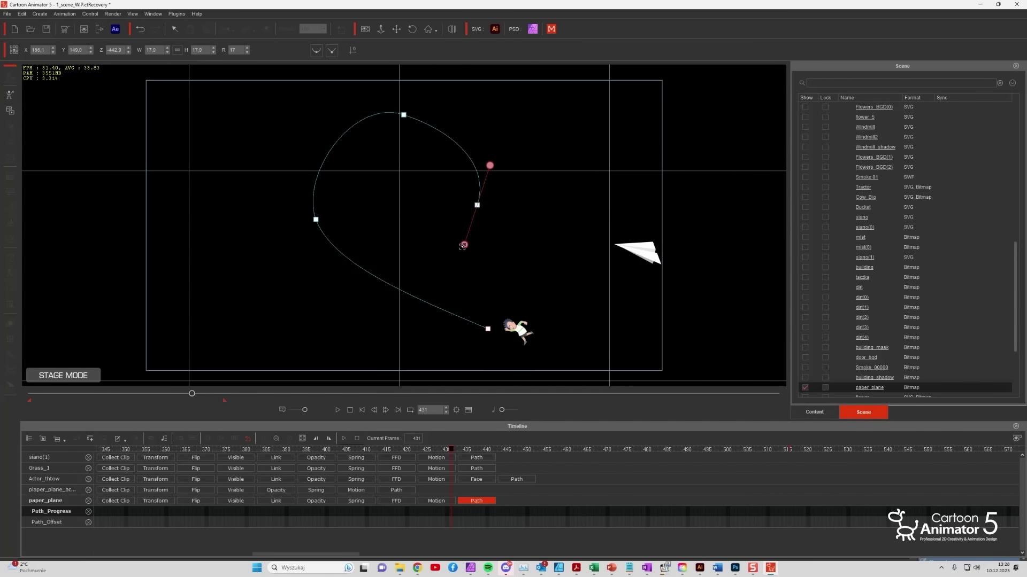
drag(463, 245, 461, 243)
drag(339, 309, 277, 307)
drag(151, 207, 130, 149)
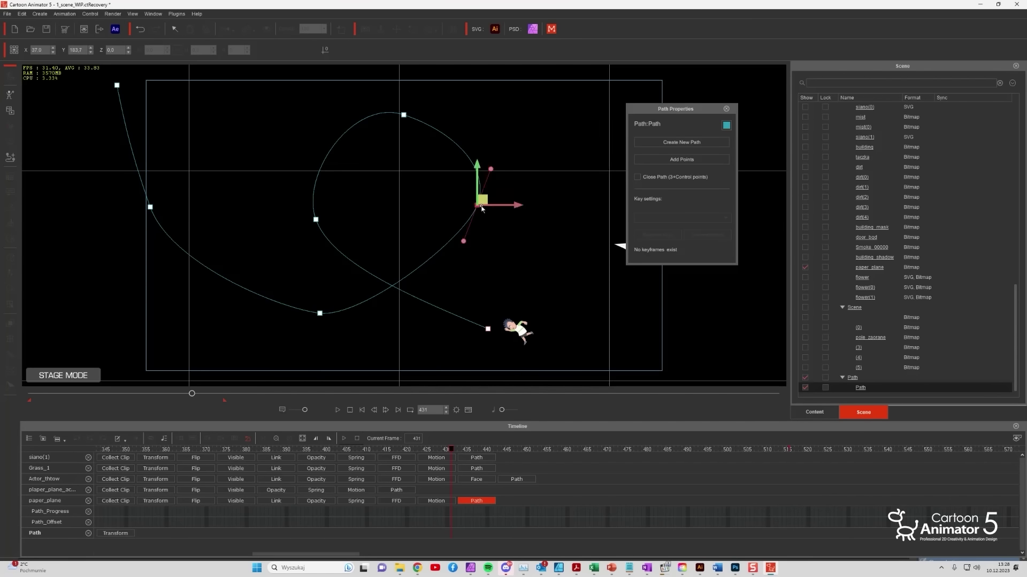
Reshape the flight path's loop by repositioning its top, side and lower control points.
drag(404, 115, 410, 102)
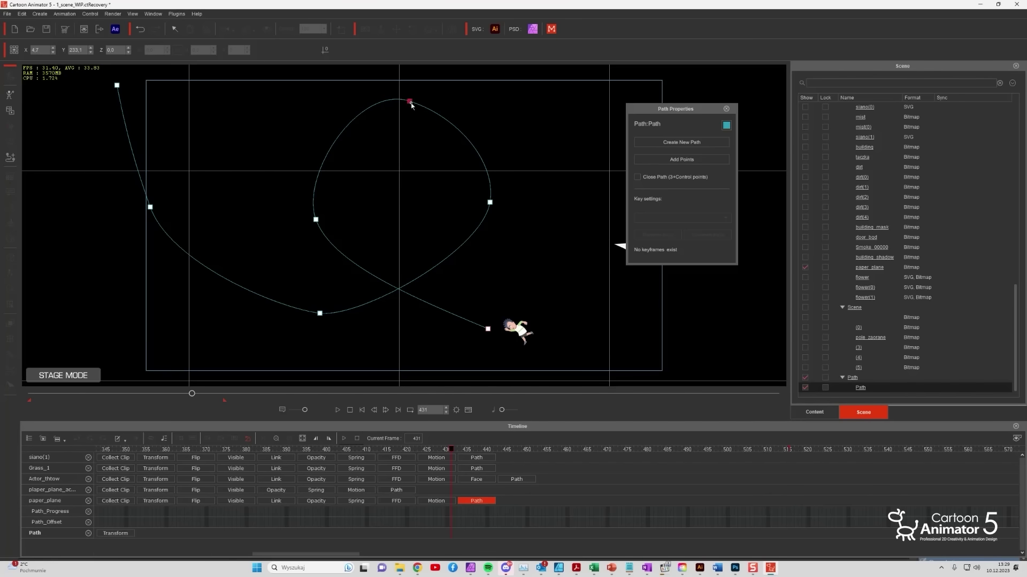
drag(315, 220, 350, 220)
drag(321, 314, 306, 315)
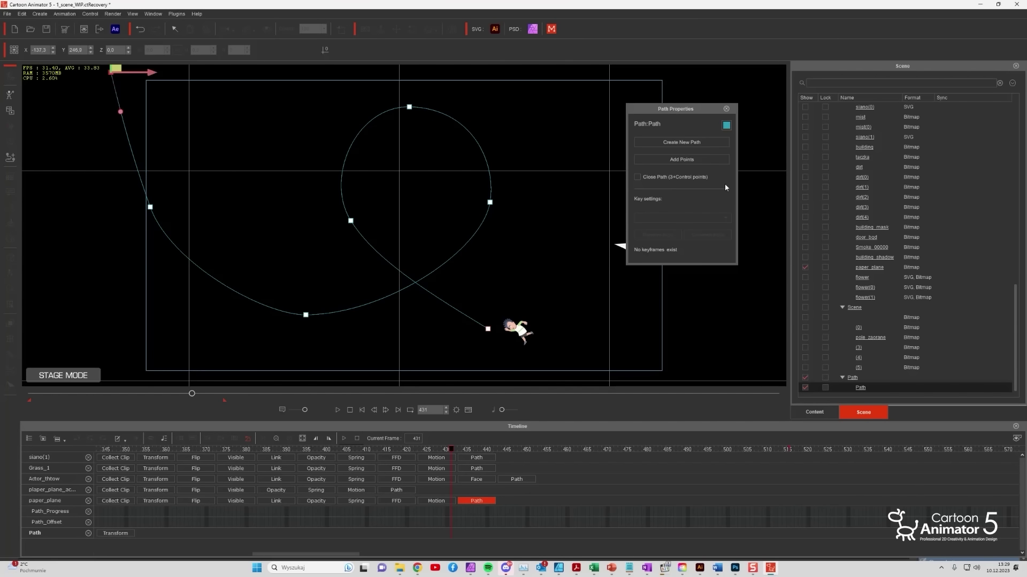
Change the flight path's line colour to dark red and close its properties.
click(726, 125)
click(411, 243)
click(561, 355)
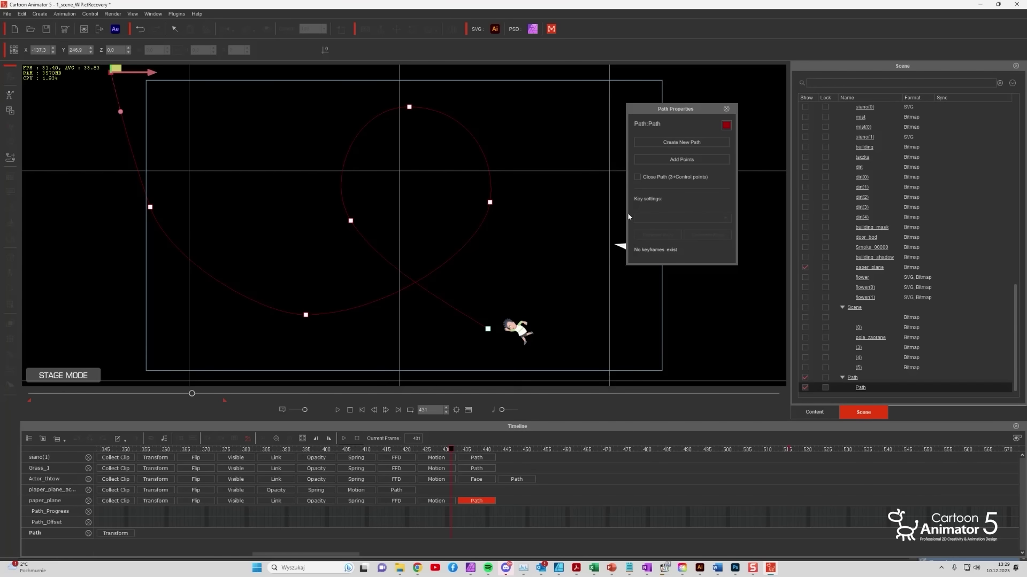
click(726, 109)
Move the paper plane near the thrower and attach it to the start of the flight path.
drag(633, 250, 502, 289)
right_click(532, 336)
click(586, 477)
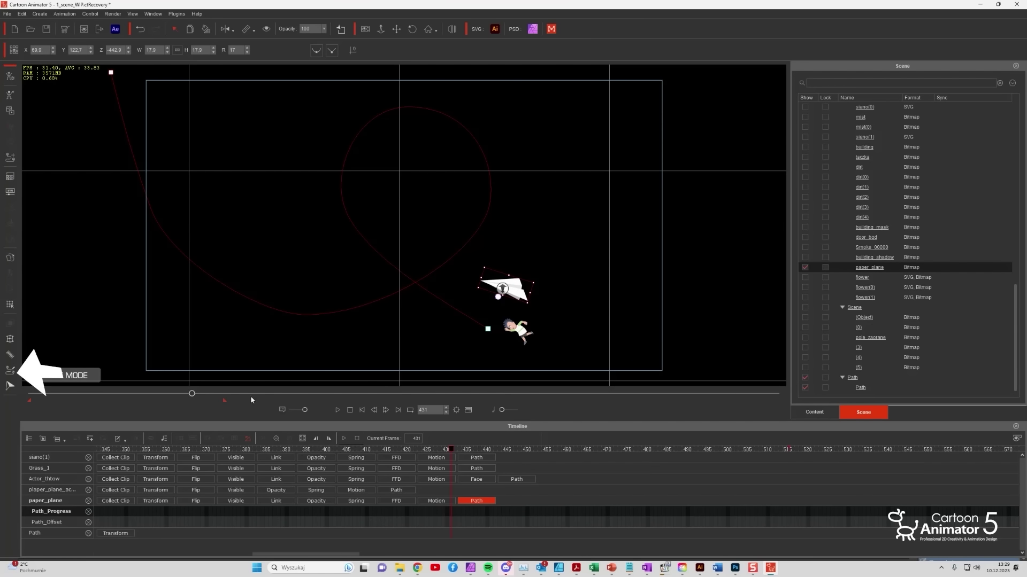
click(11, 371)
click(493, 333)
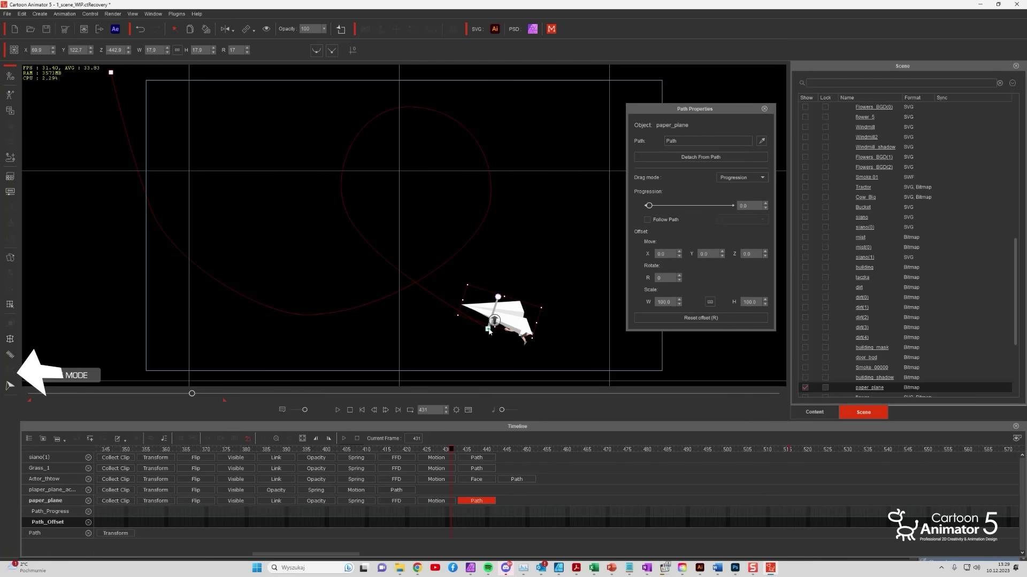
Test the paper plane's progression along the path and enable Follow Path with the -X axis.
drag(648, 205, 714, 207)
click(648, 220)
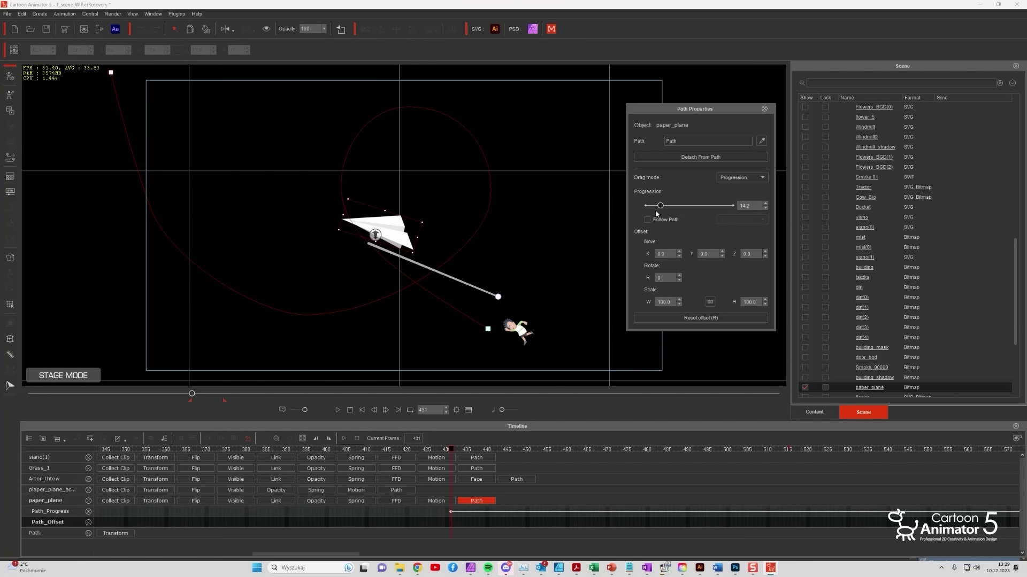
click(742, 249)
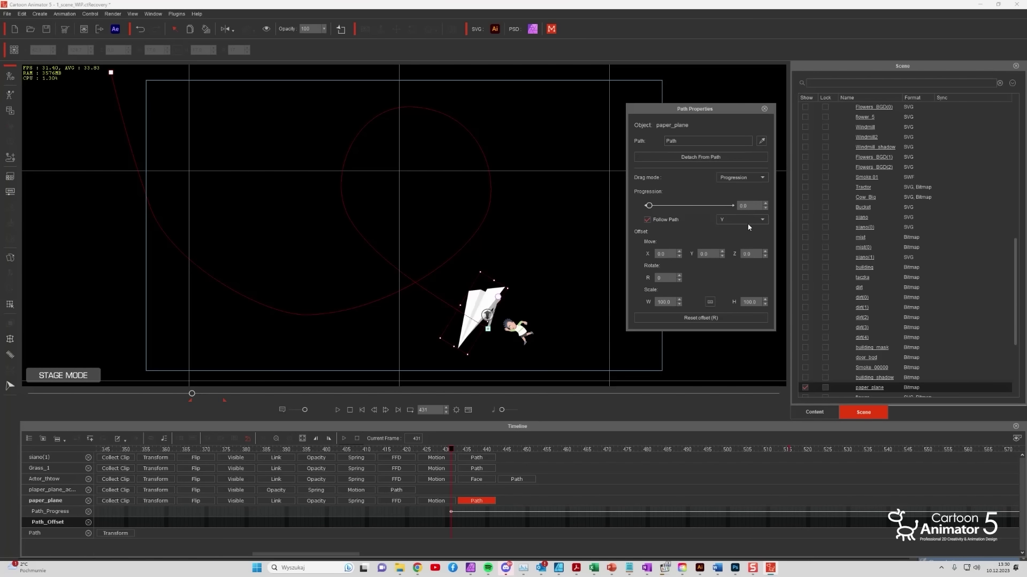
Offset the paper plane from its path by about -6 in X and Y, and scale it down to under half size.
click(679, 257)
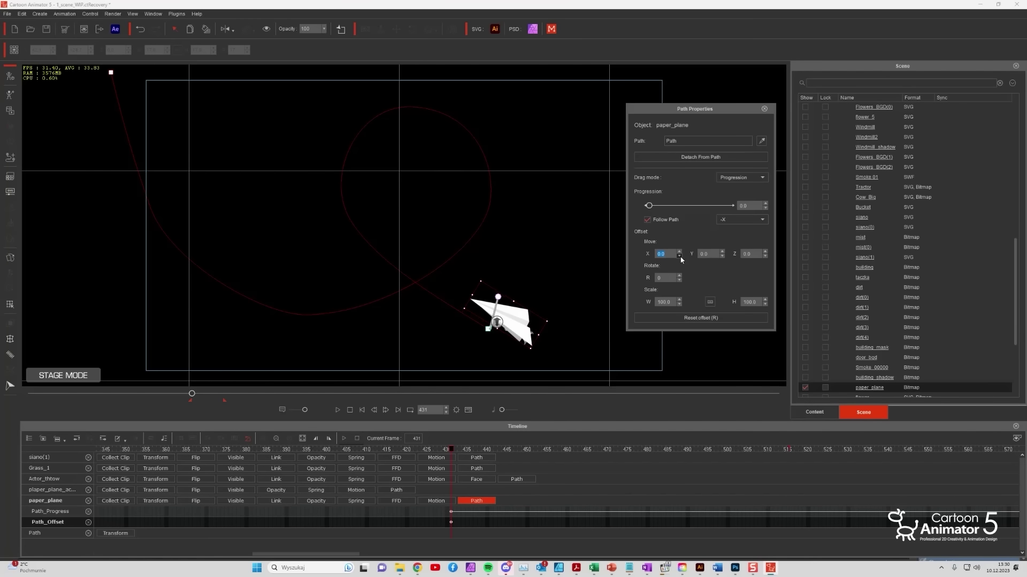
click(721, 256)
click(722, 256)
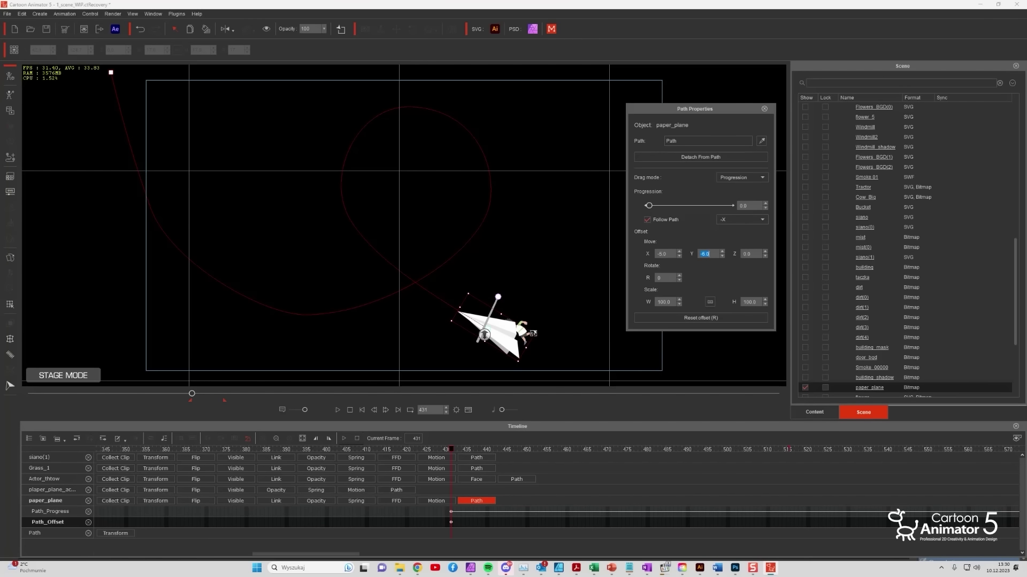
drag(533, 333, 515, 333)
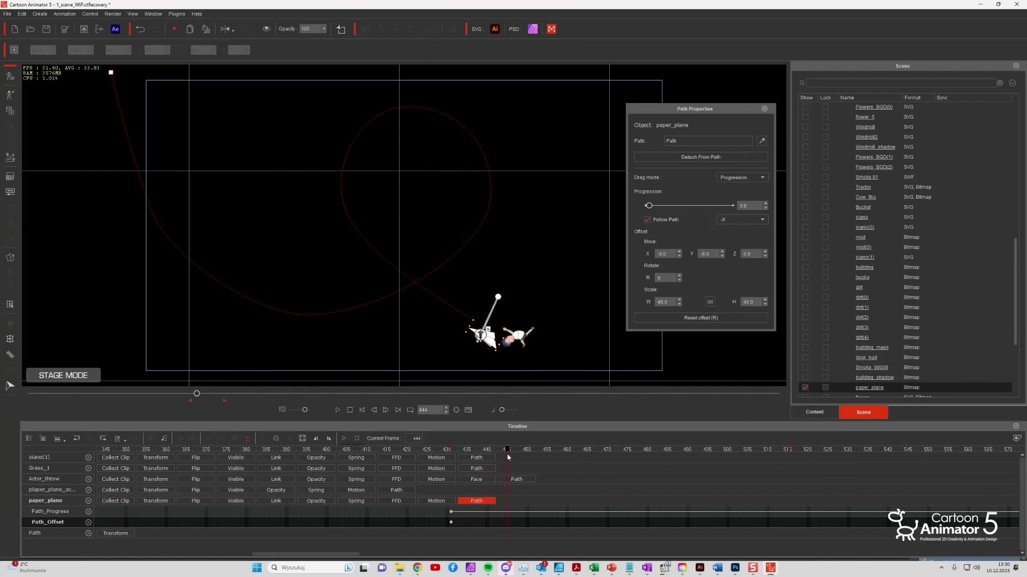
Advance the paper plane along its path to the end at frame 501 and play back the flight.
drag(672, 207, 716, 207)
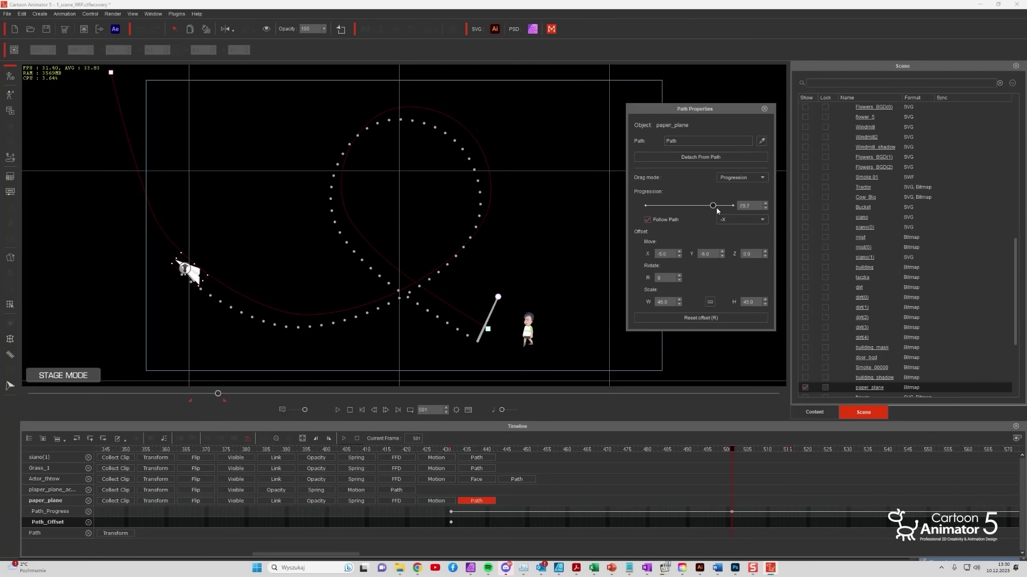
click(452, 451)
click(338, 410)
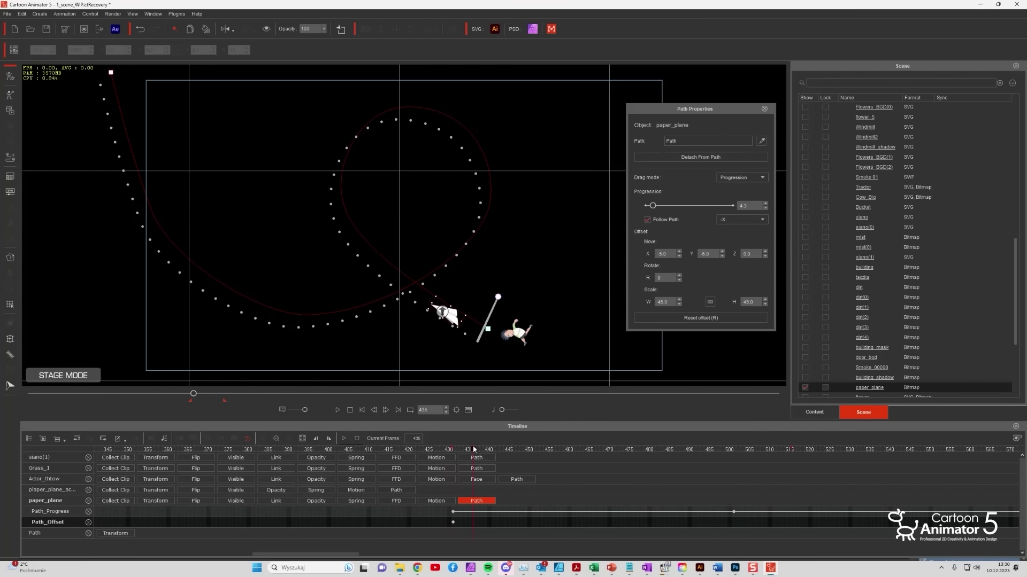
Add a path progress keyframe for the paper plane at frame 453 and open its transition curve options.
click(540, 455)
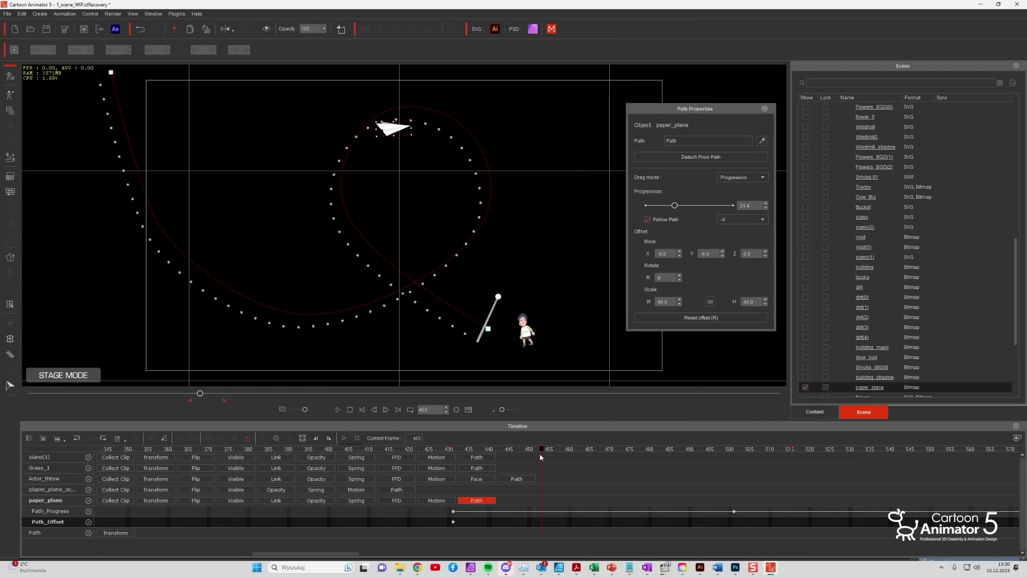
click(542, 512)
right_click(542, 512)
click(588, 496)
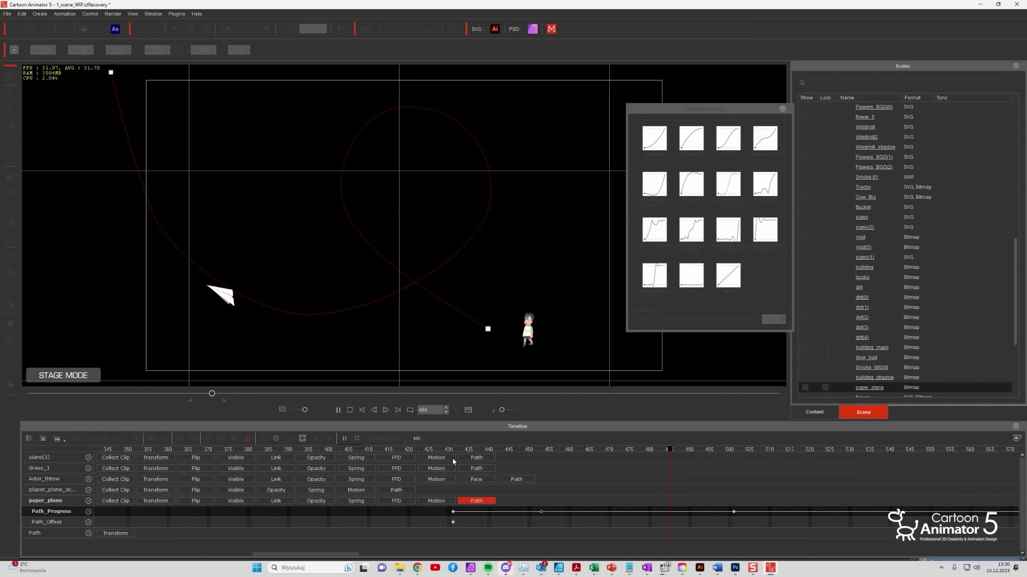
Add a path progress keyframe at frame 476 and give it the Accelerate transition curve.
click(634, 513)
right_click(635, 512)
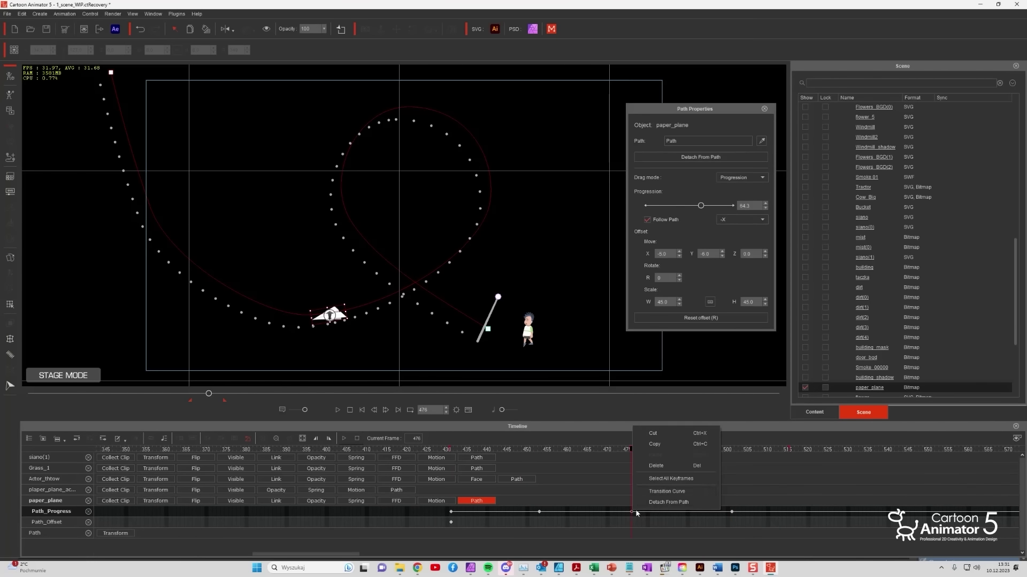
click(632, 512)
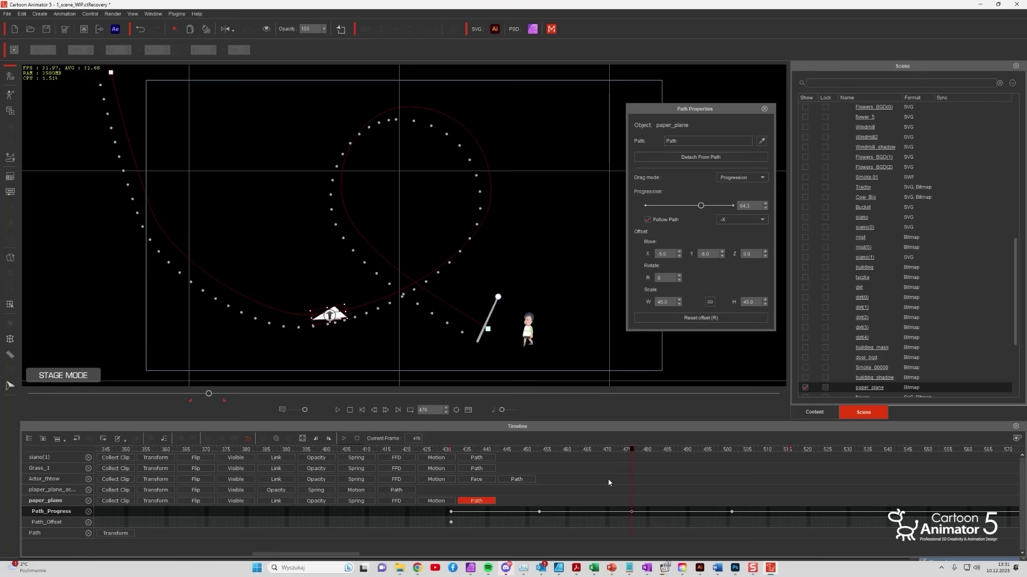
right_click(632, 512)
click(663, 540)
click(458, 450)
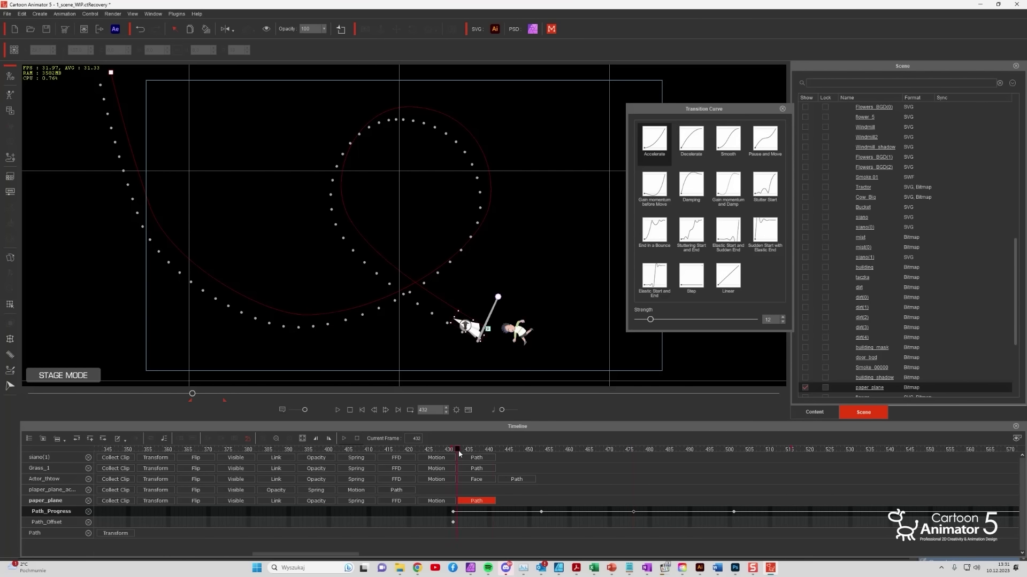
Set the plane's progression at frame 476 to about 72 and shift the final progress keyframe to about frame 488.
click(633, 511)
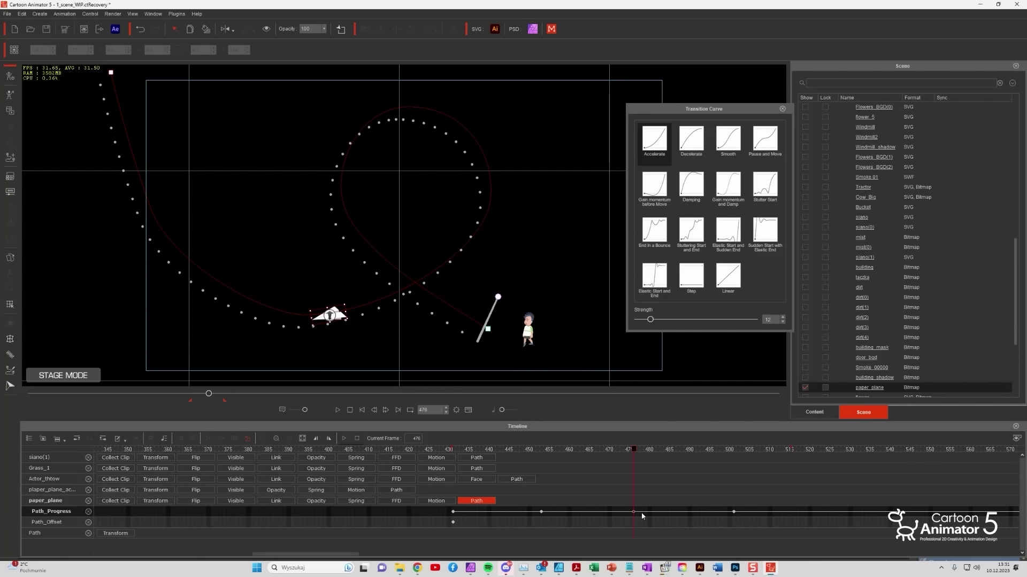
click(639, 521)
drag(719, 206, 710, 207)
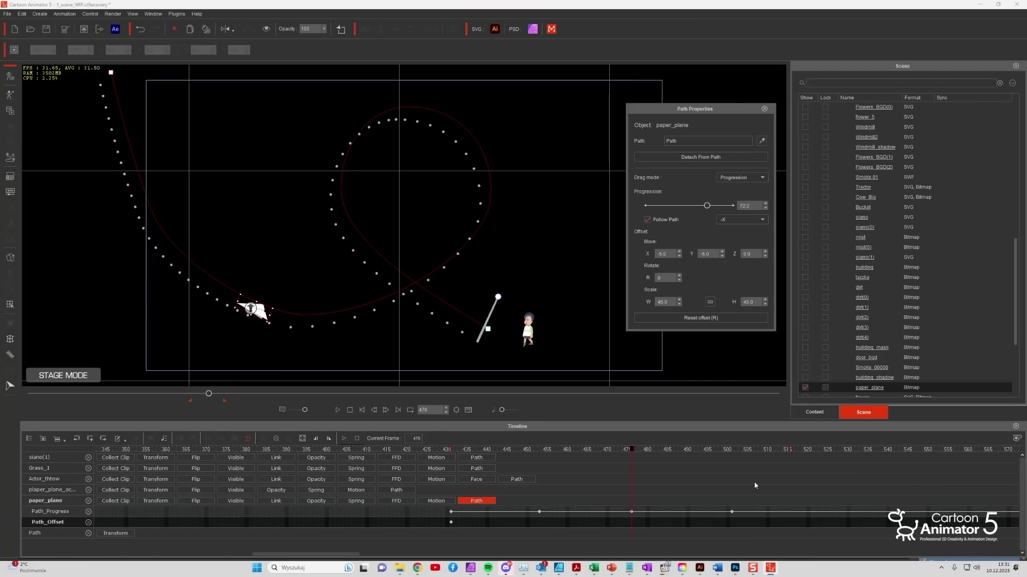
click(731, 512)
drag(711, 514, 680, 515)
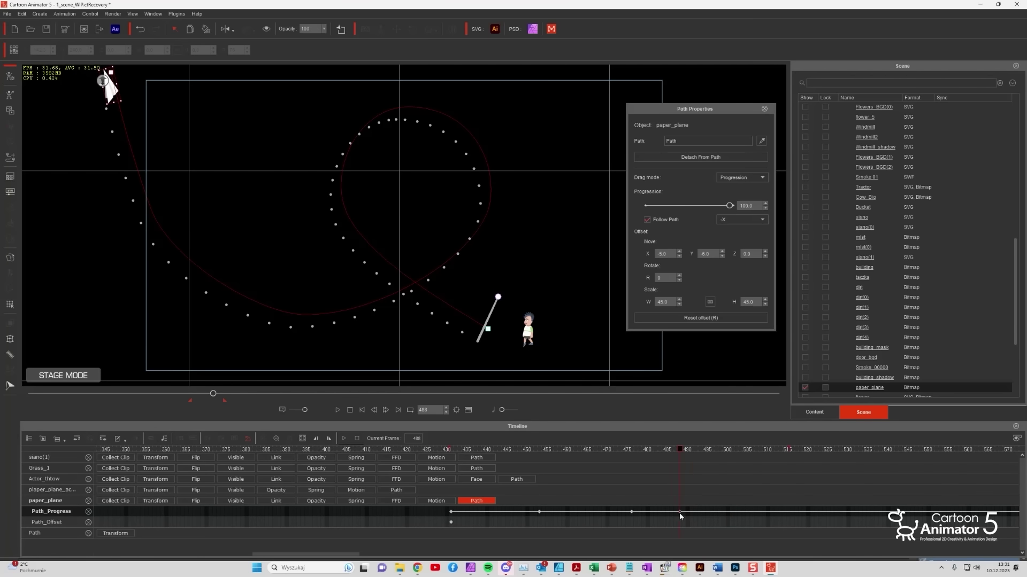
Play back the retimed paper plane flight from its first path keyframe.
click(451, 511)
click(337, 410)
click(349, 410)
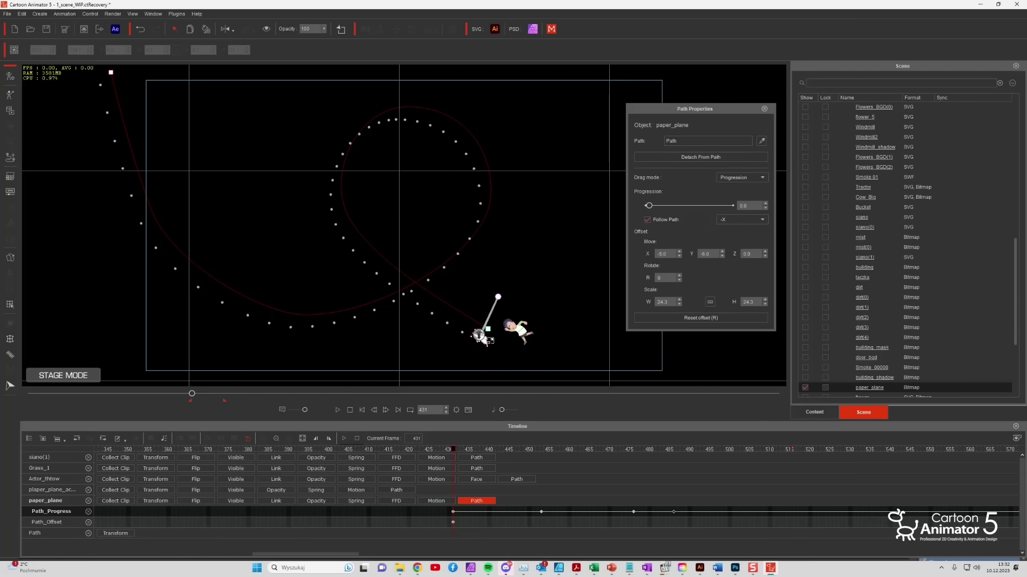
At frame 431, bring the paper plane closer to its path by raising the X offset and setting Y to 1.0.
click(679, 252)
click(721, 251)
click(722, 252)
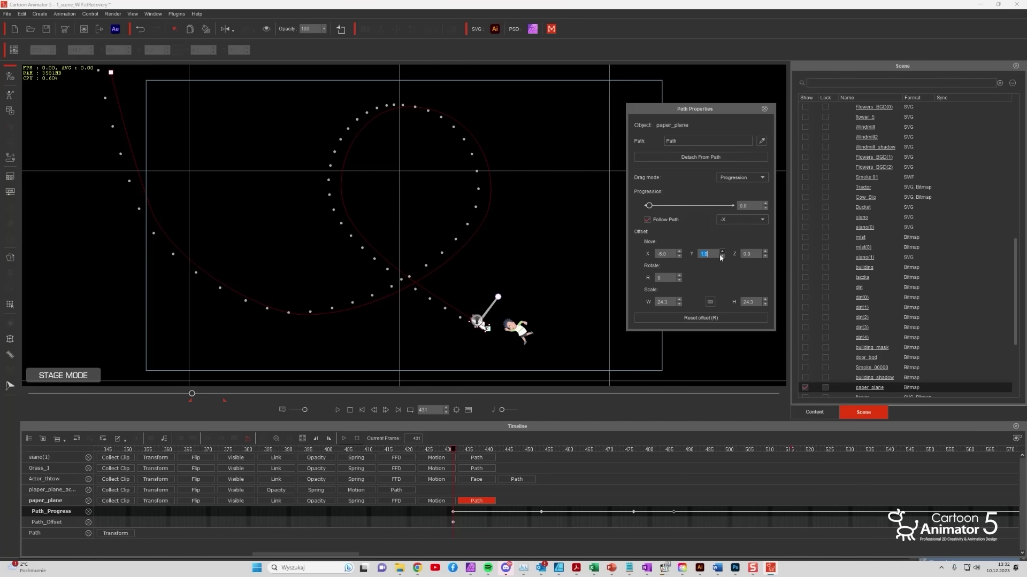
Scale the paper plane up to about 60 at frame 476, play back the flight and close its path properties.
drag(454, 452, 645, 452)
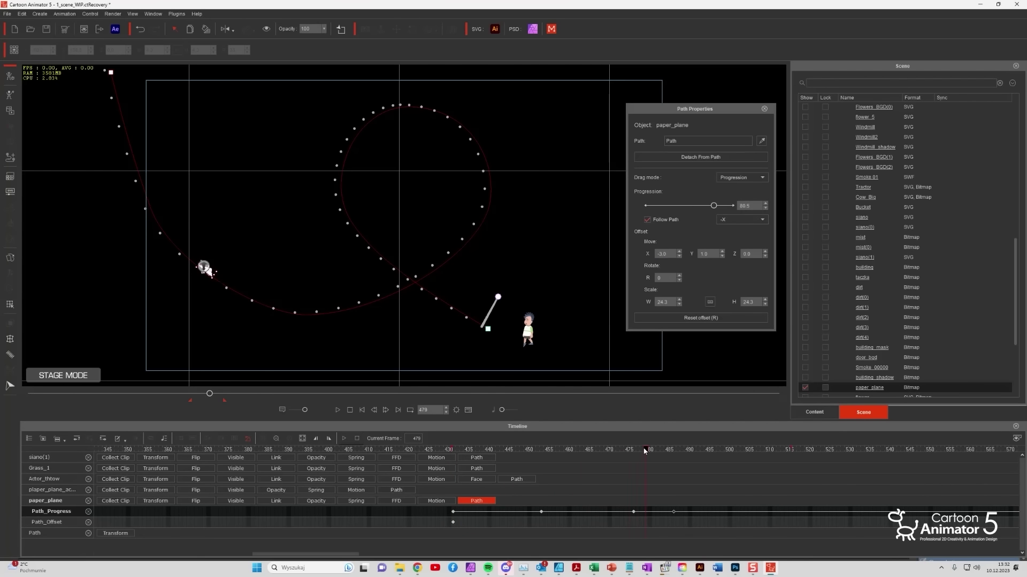
drag(454, 450, 710, 462)
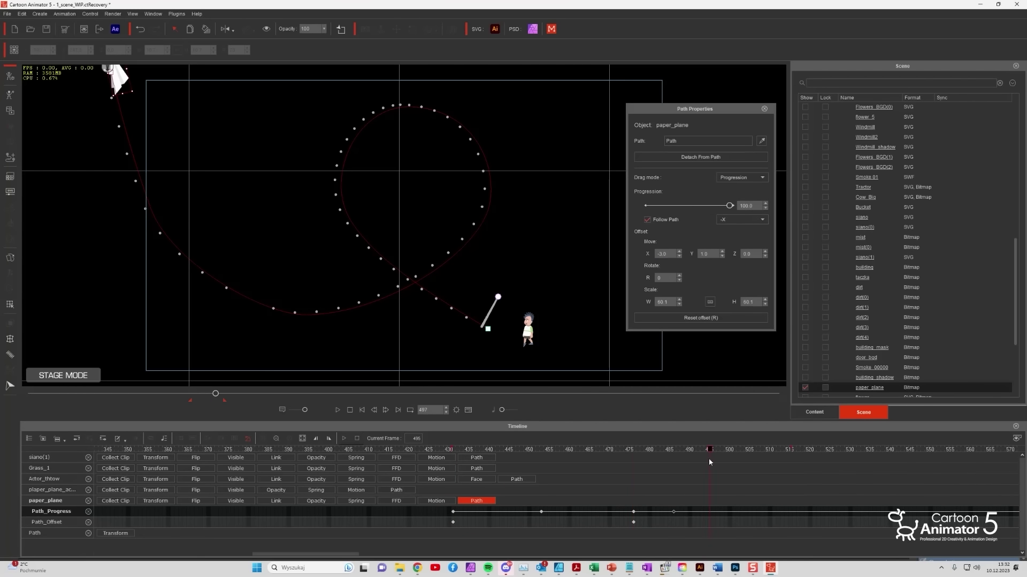
click(337, 410)
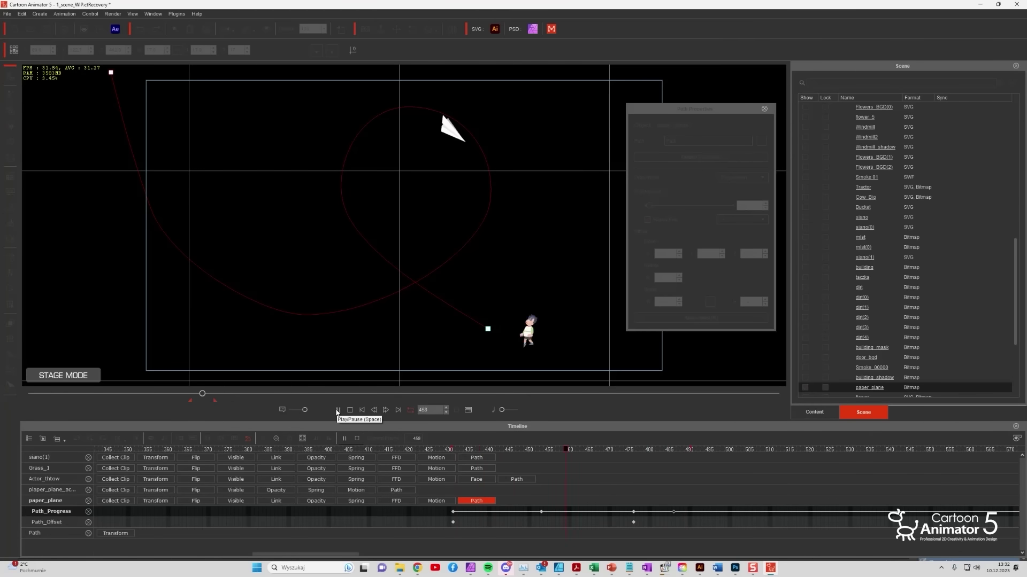
click(351, 412)
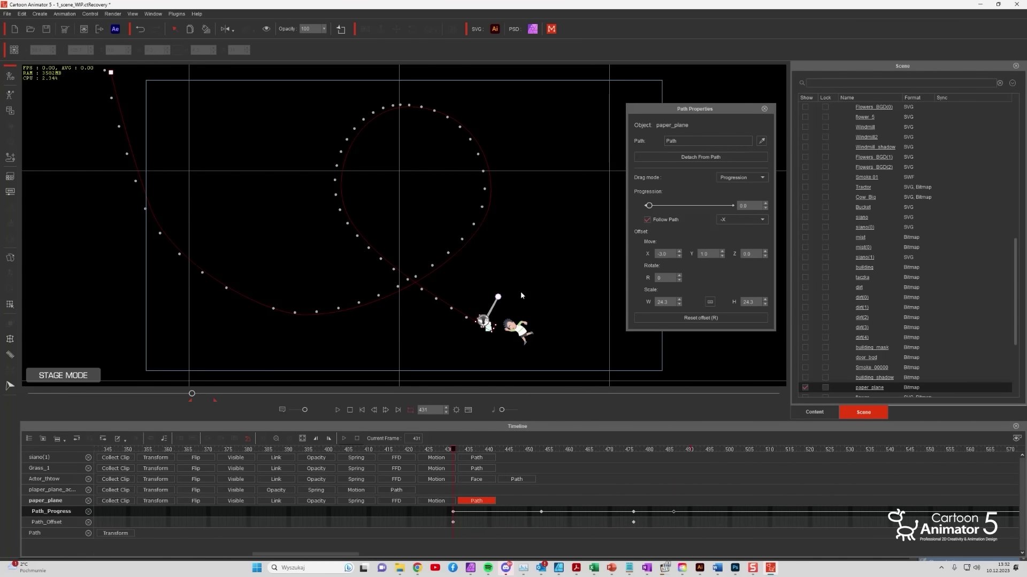
click(541, 451)
click(764, 109)
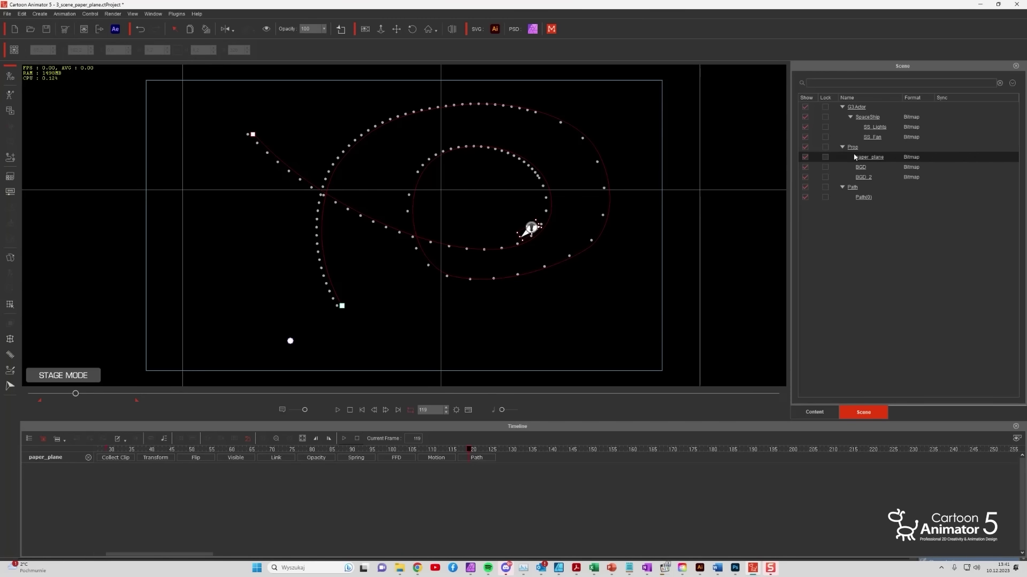
Examine how the paper plane and the SpaceShip move along the shared path in the 3_scene_paper_plane project.
click(12, 372)
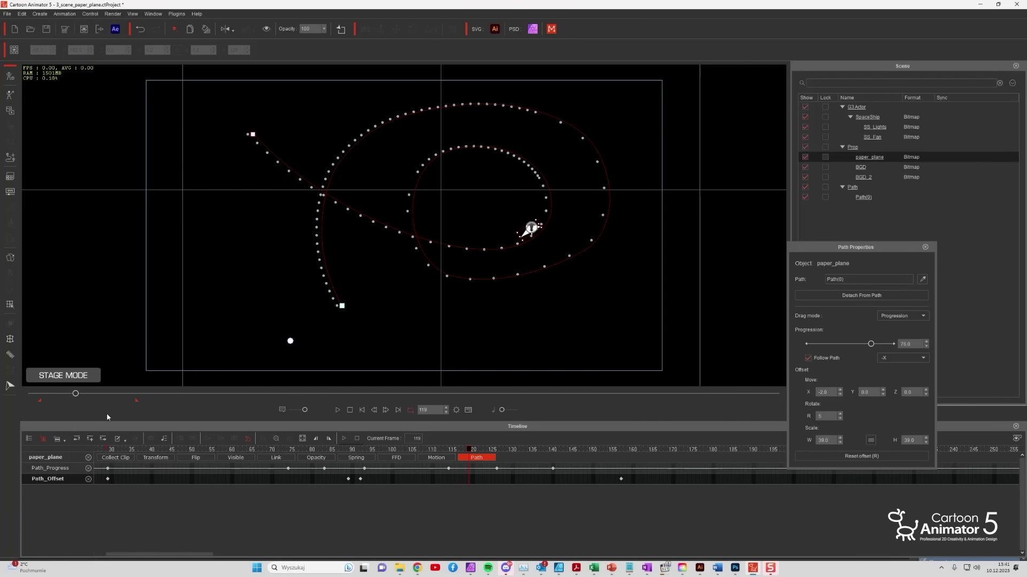
mouse_move(83, 398)
mouse_down()
mouse_move(59, 395)
mouse_move(91, 393)
mouse_up()
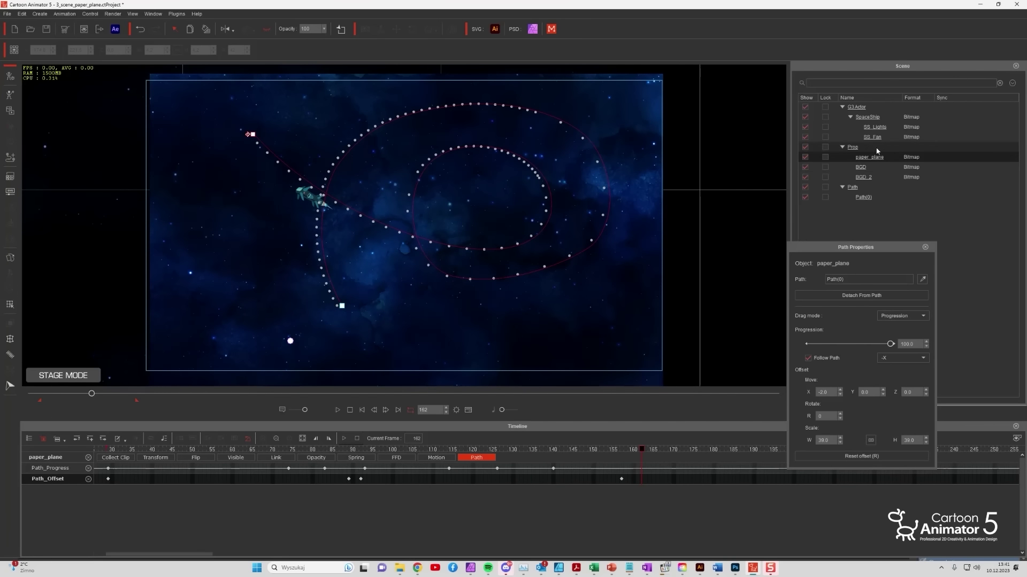
click(867, 116)
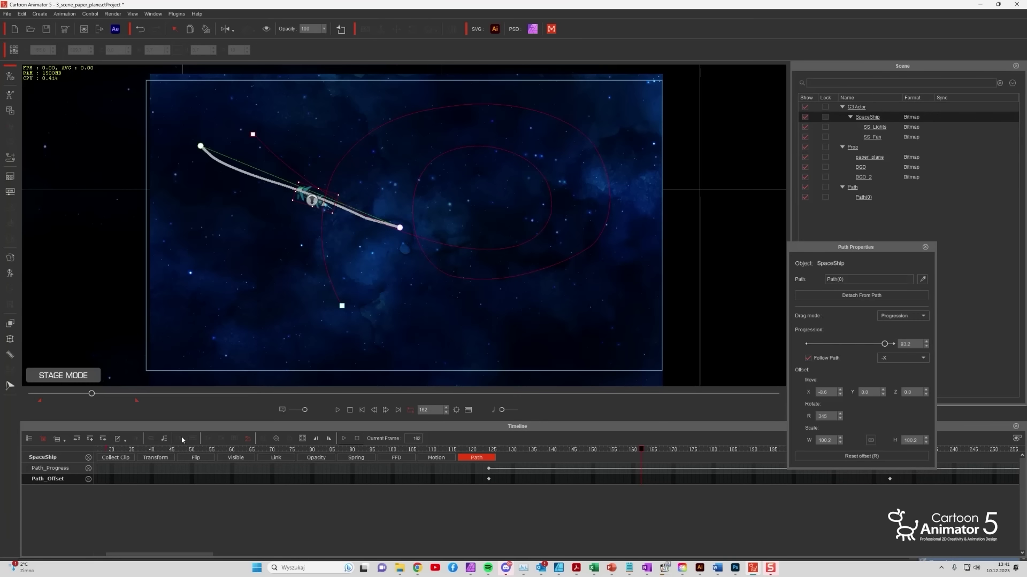
mouse_move(91, 395)
mouse_down()
mouse_move(69, 396)
mouse_move(77, 393)
mouse_up()
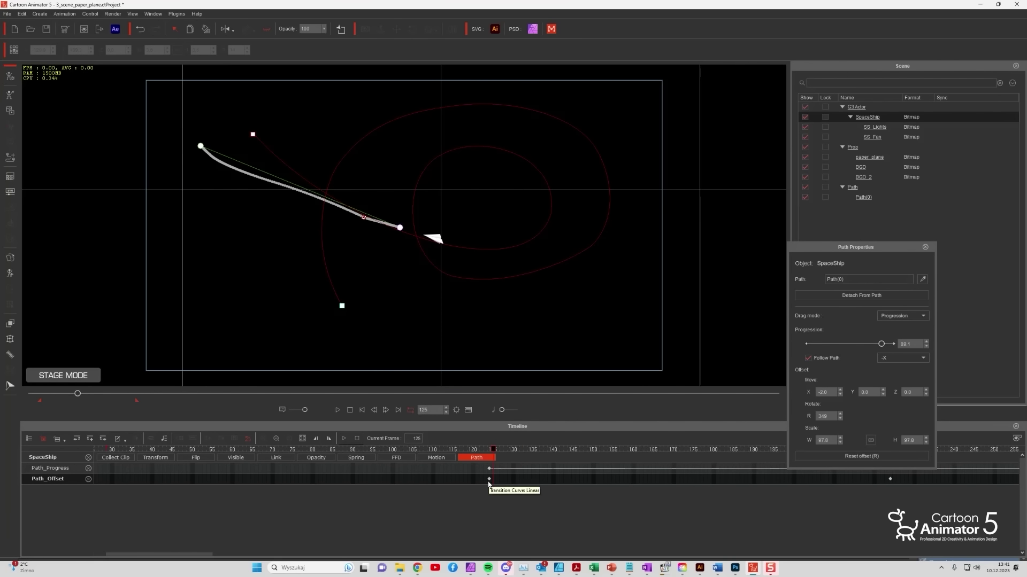
drag(499, 448, 636, 445)
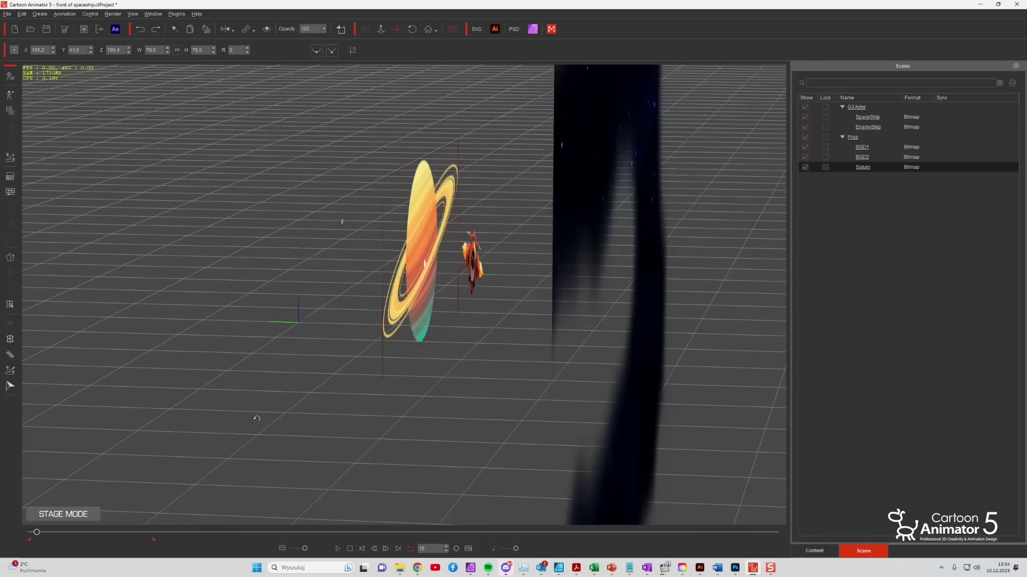
Examine the depth layout of the front of spaceship scene and preview Motion Pilot moves for the SpaceShip and EnemyShip.
drag(257, 419, 253, 420)
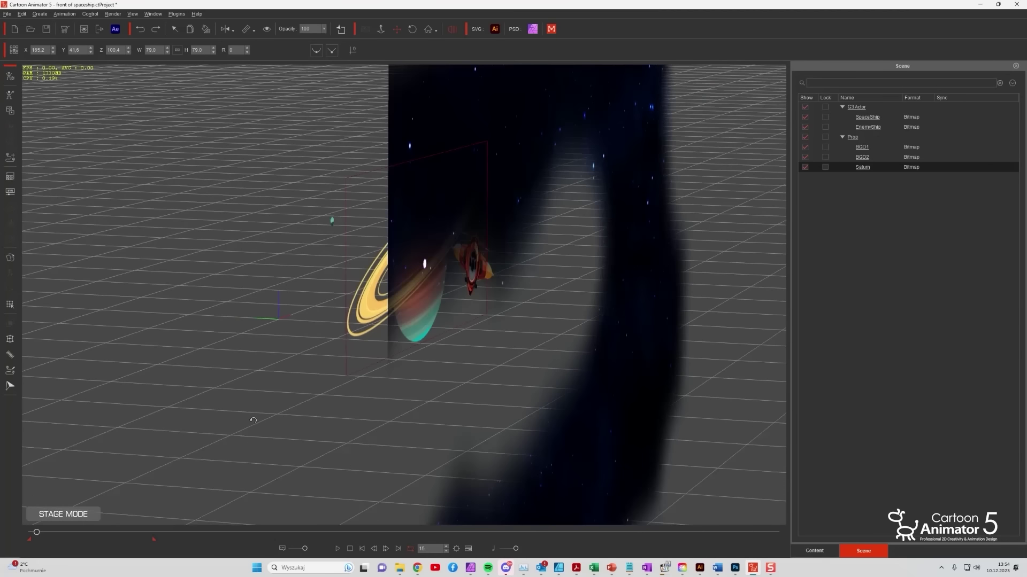
drag(36, 535, 65, 532)
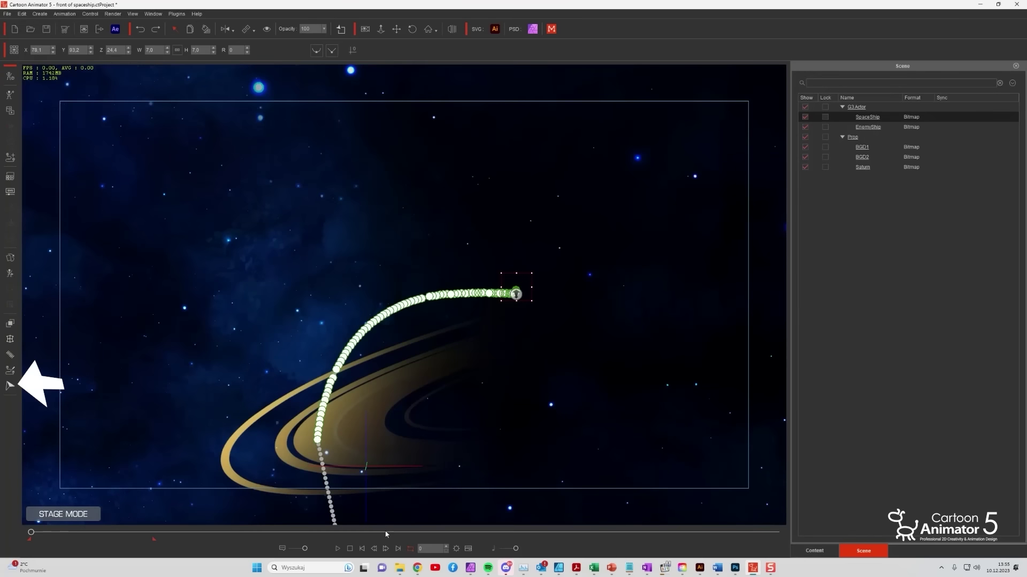
click(17, 389)
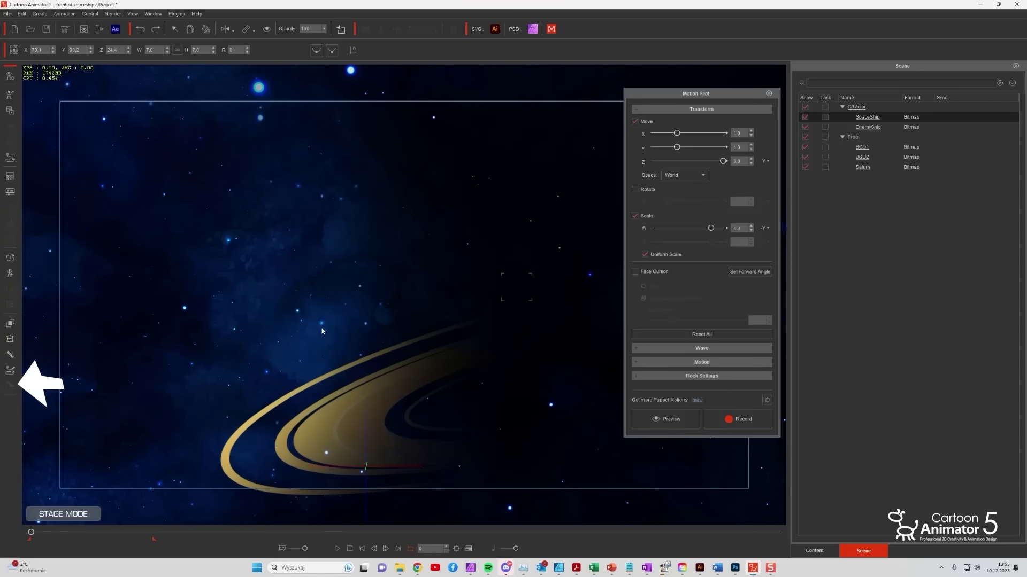
click(671, 419)
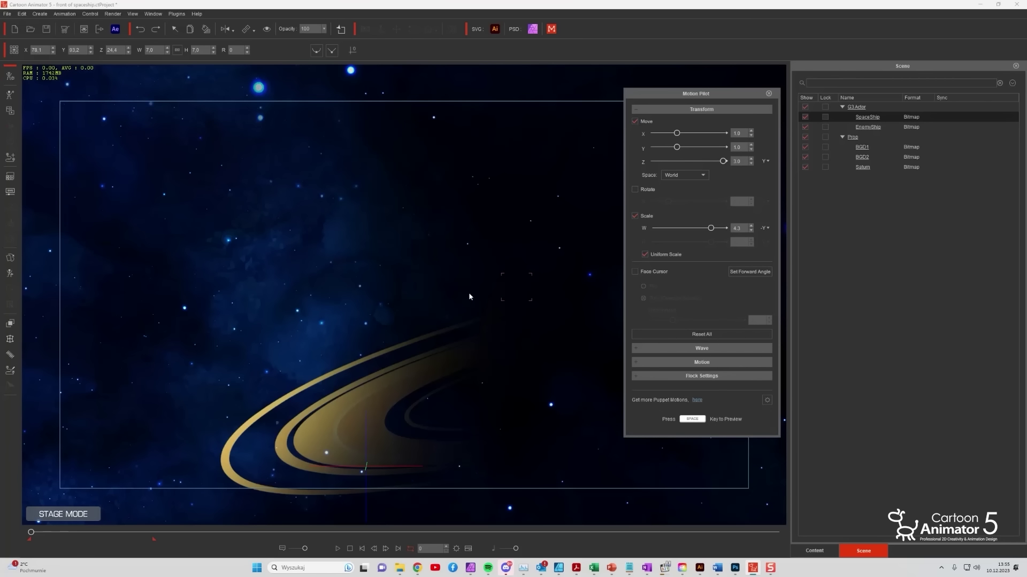
key(space)
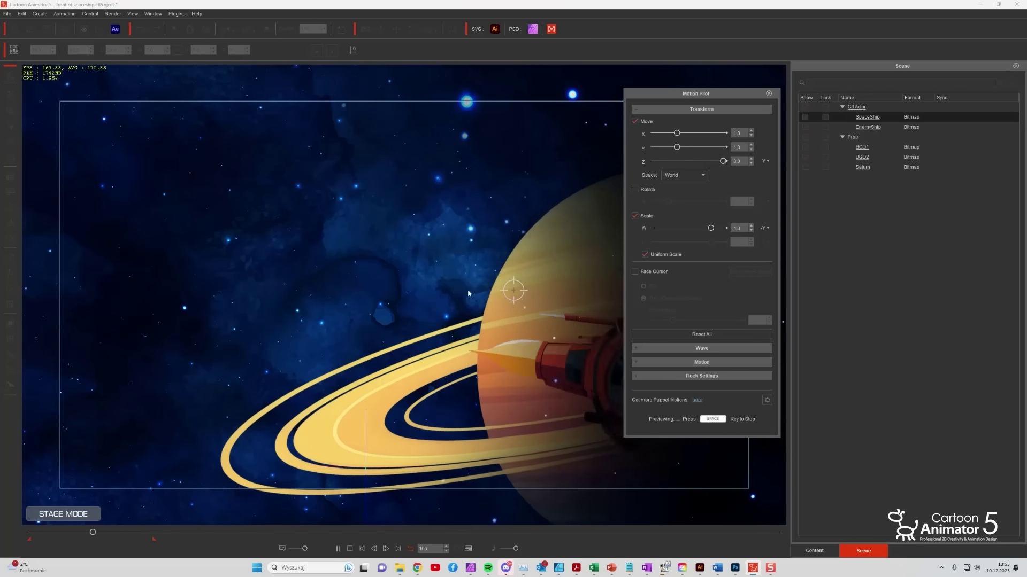
key(space)
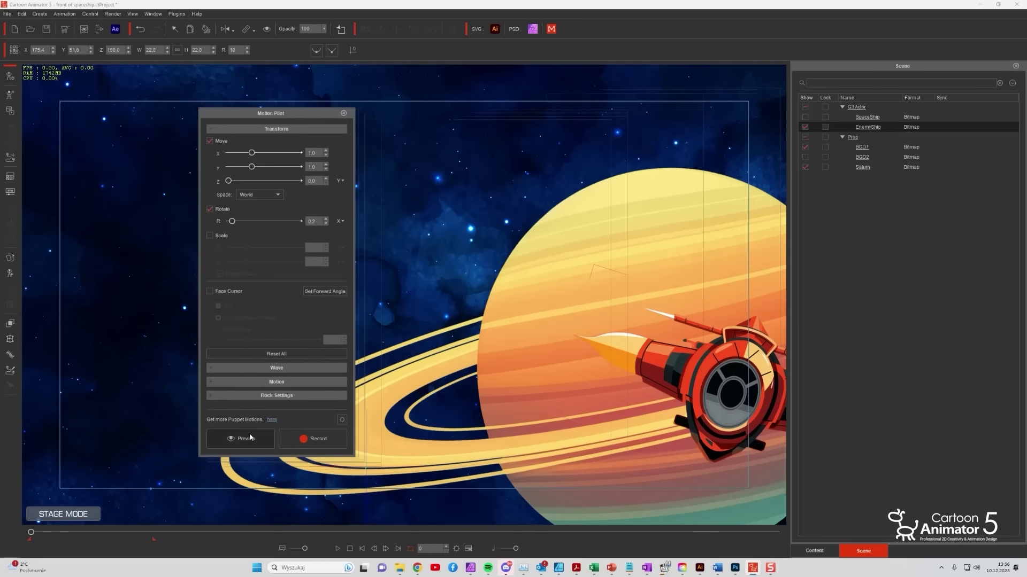
click(250, 438)
key(space)
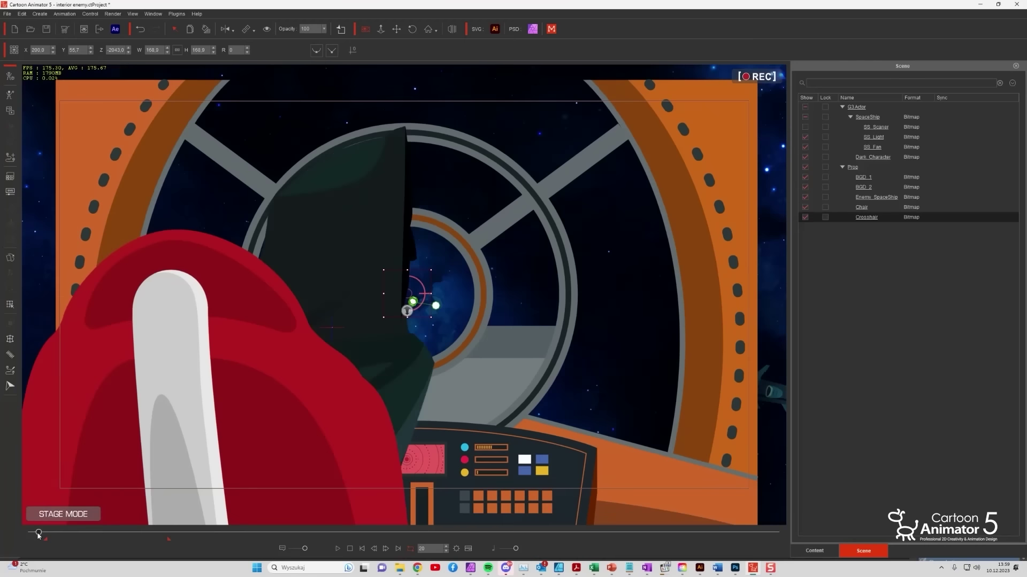
Play the interior enemy scene and pose Dark_Character by moving Bone_2 in the 2D Motion Key Editor at frame 45.
click(338, 549)
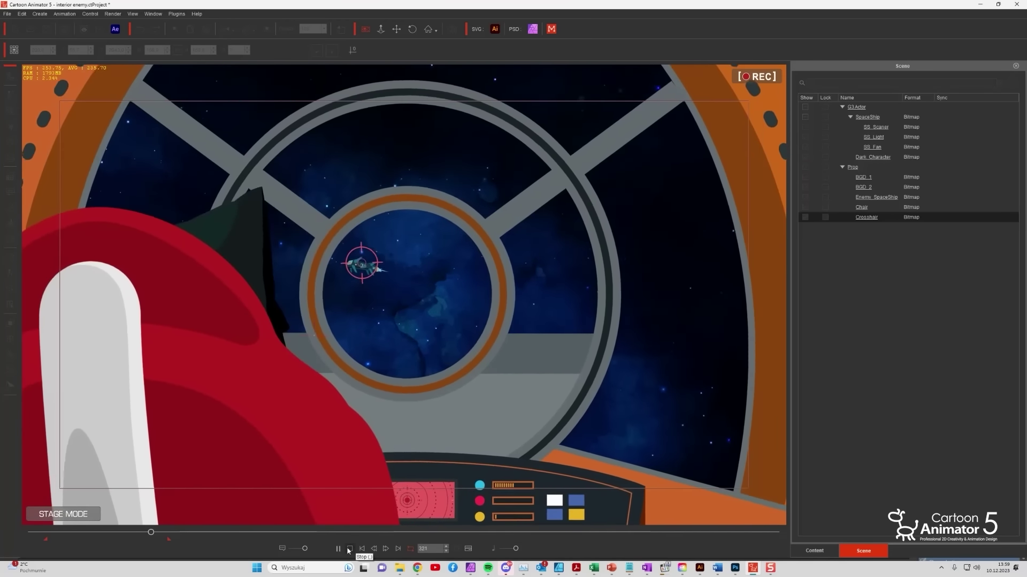
click(361, 549)
click(10, 273)
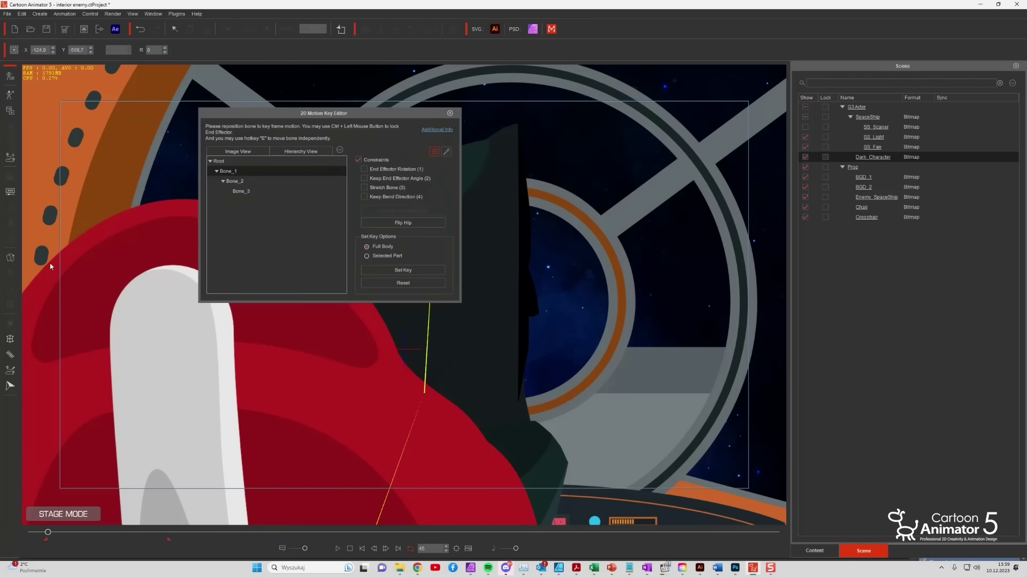
drag(402, 117, 930, 112)
click(416, 364)
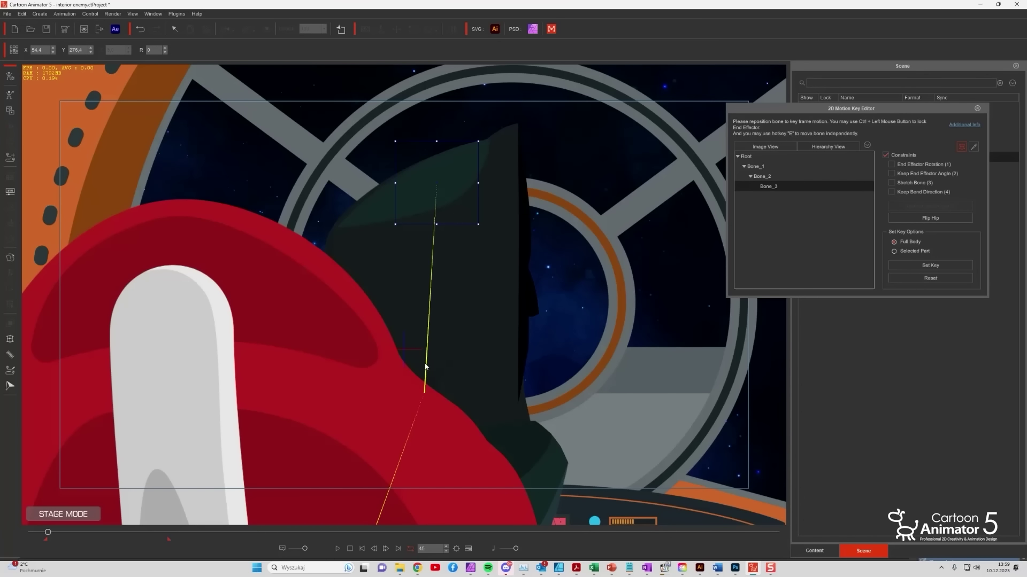
click(427, 367)
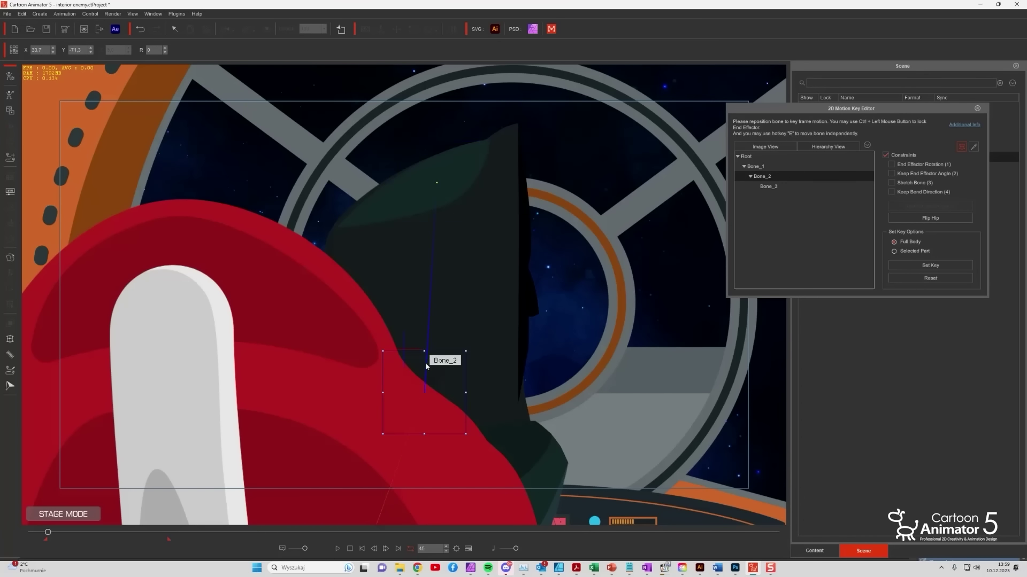
drag(427, 367, 442, 344)
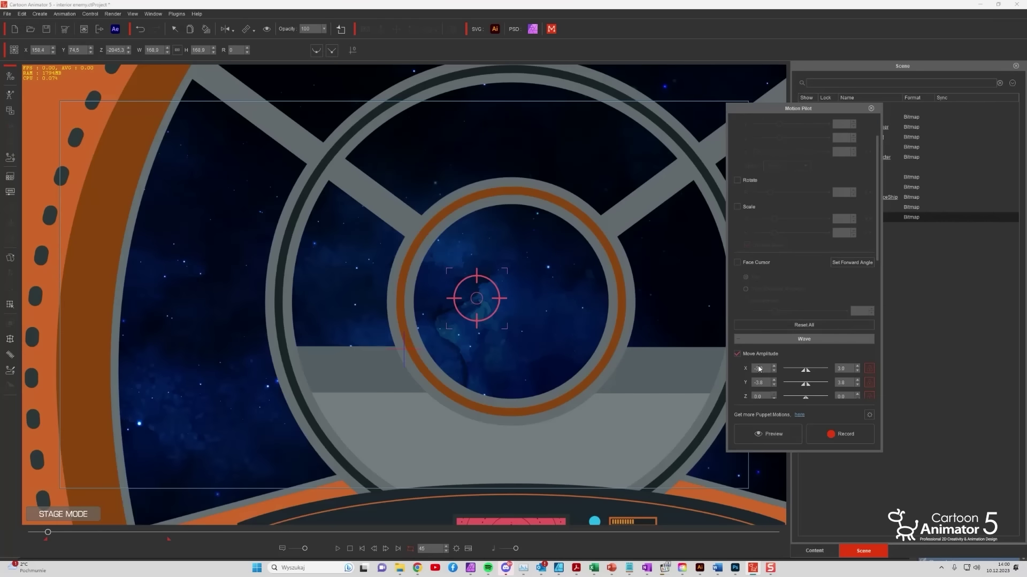
Review the Crosshair's Wave move-amplitude settings in Motion Pilot and preview the resulting motion.
scroll(760, 368, down, 5)
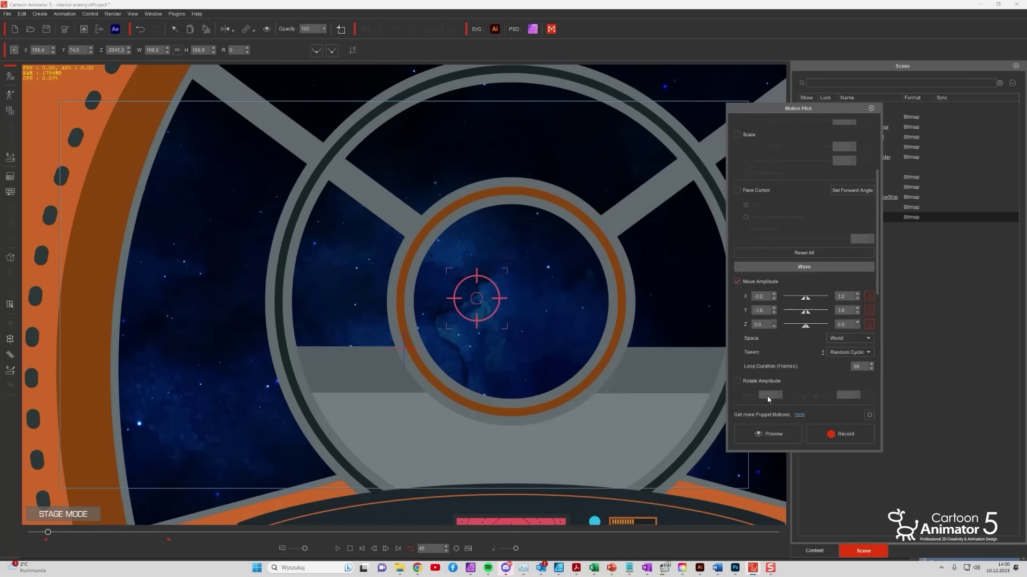
click(768, 434)
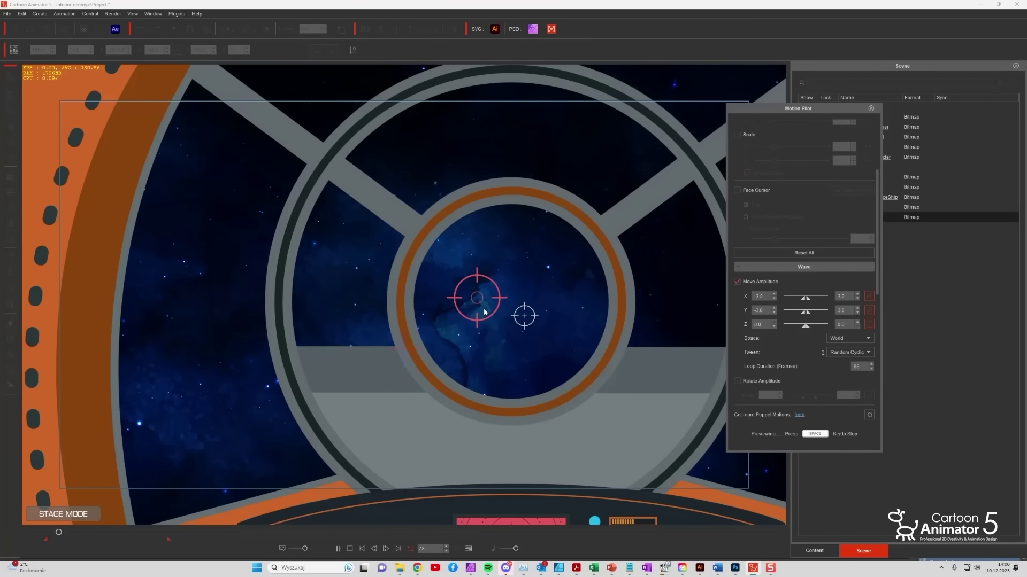
key(space)
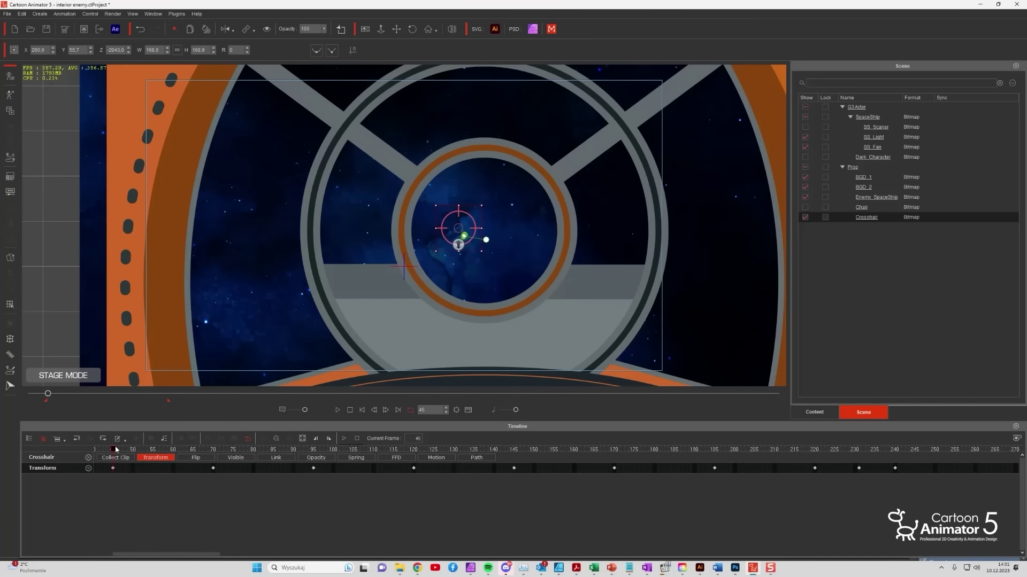
Scrub the Crosshair's recorded transform keys from frame 45 to 240 and show its Link track.
drag(115, 449, 893, 437)
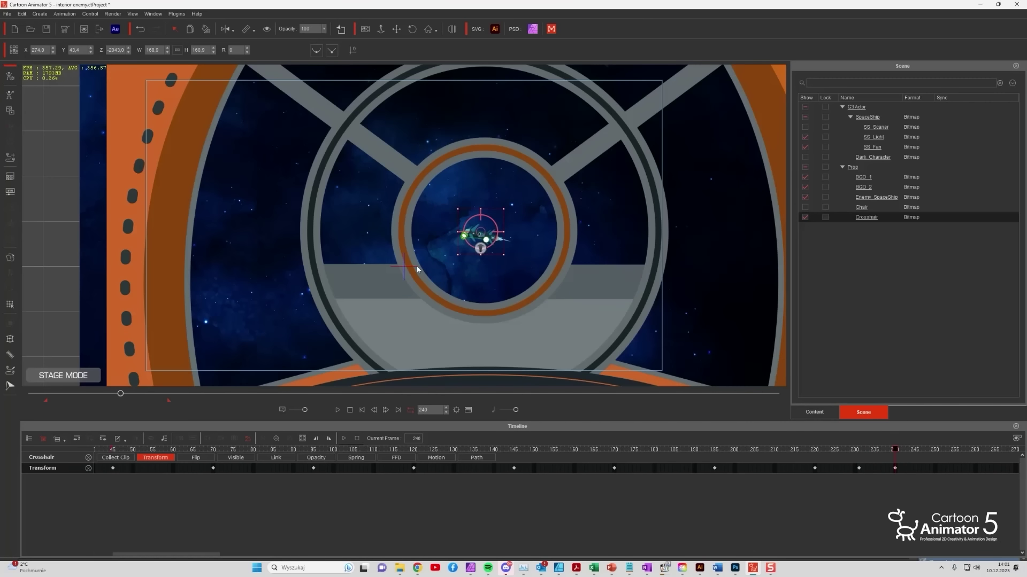
click(277, 458)
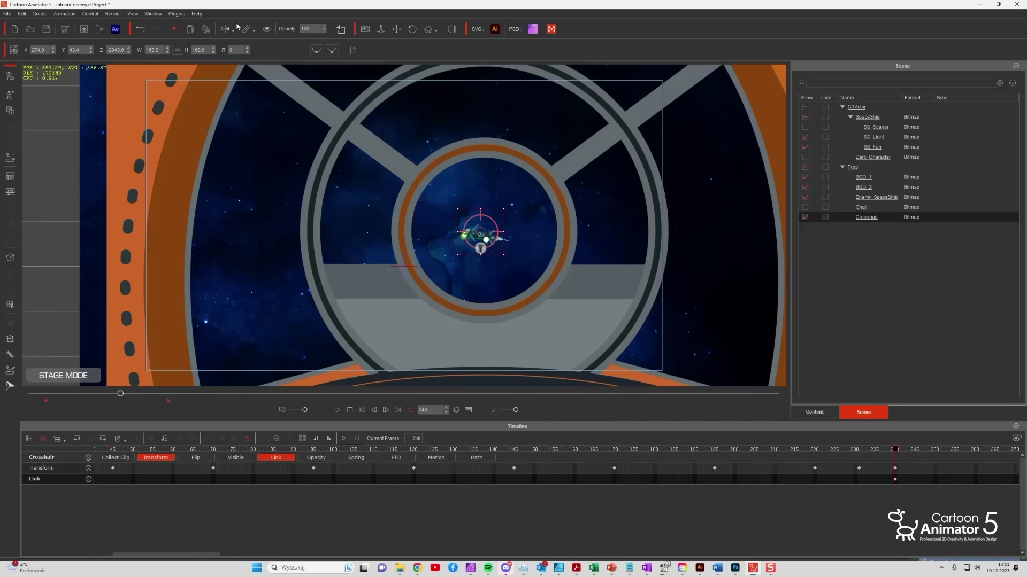
key(Escape)
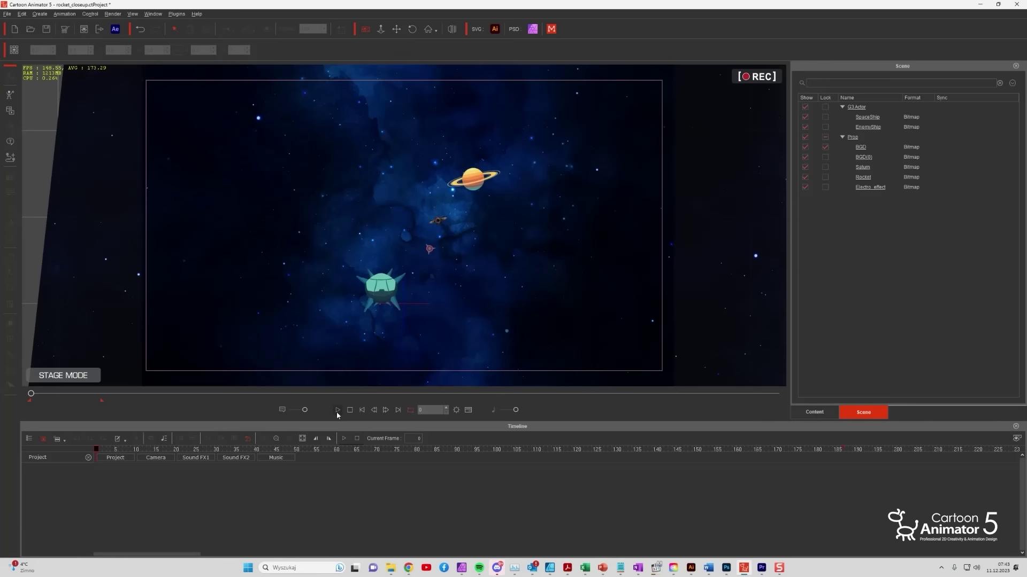
Play back the rocket_closeup scene, return to its start and show the SpaceShip's FFD keys on the timeline.
click(338, 410)
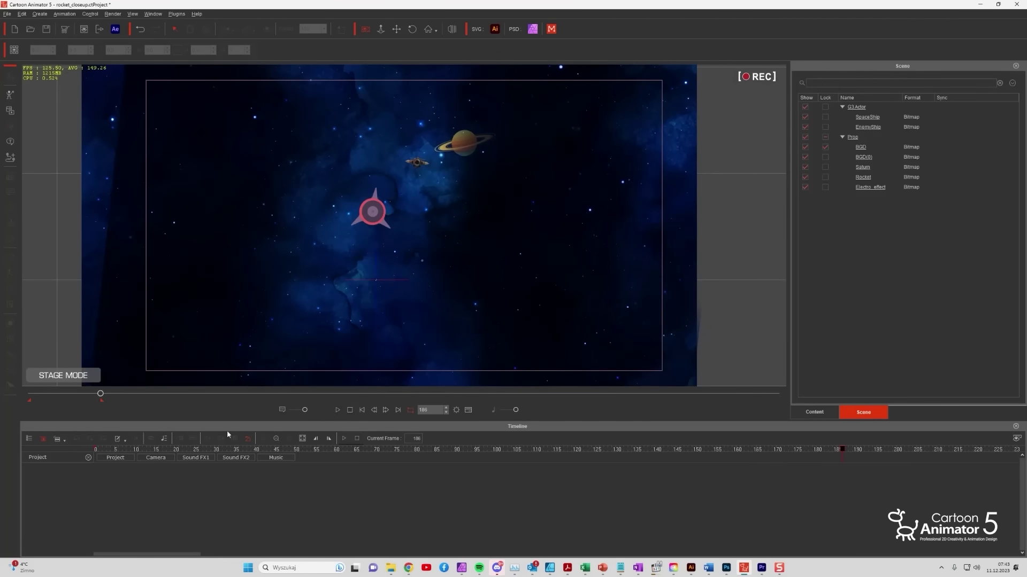
click(363, 410)
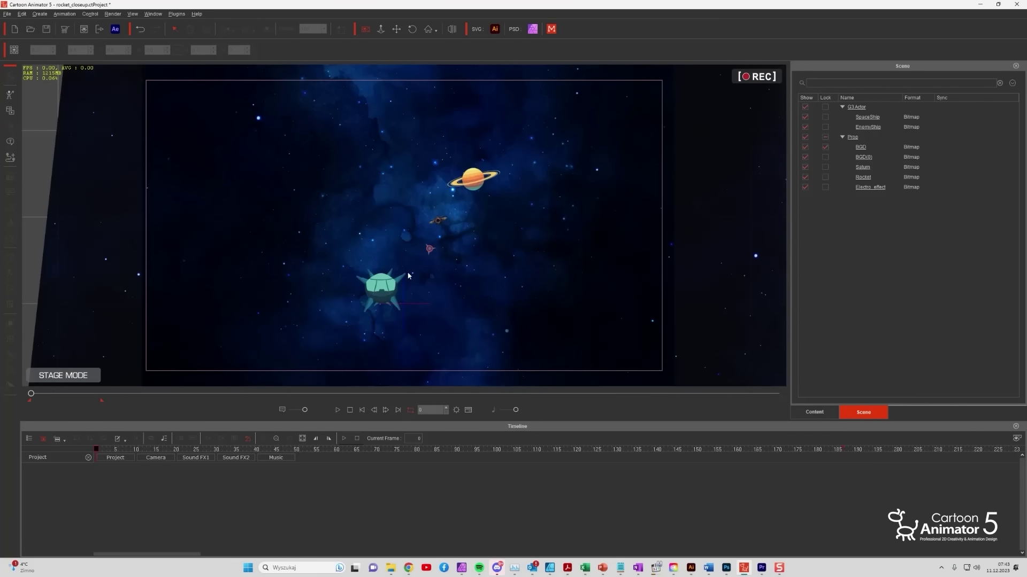
click(398, 287)
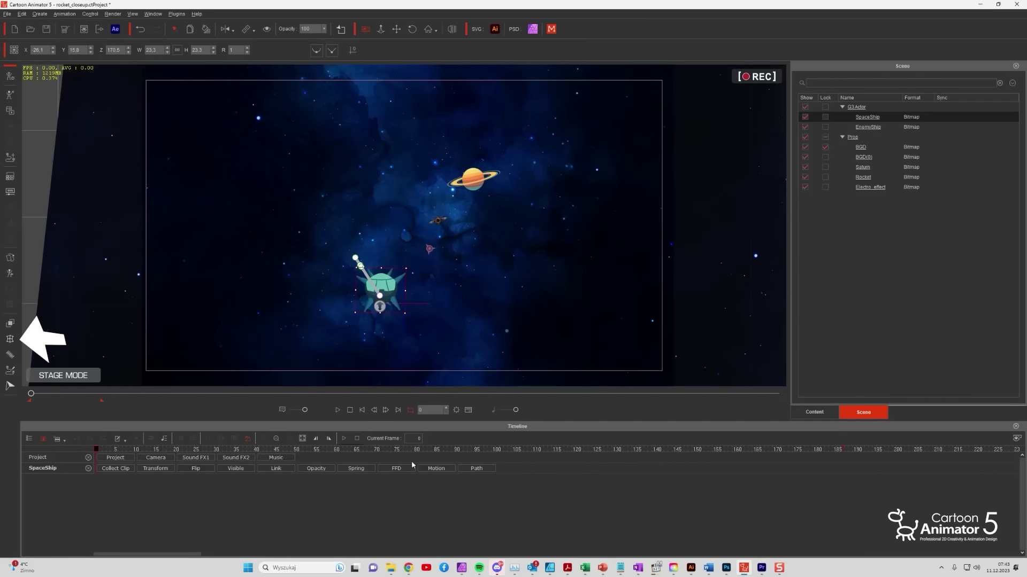
click(401, 471)
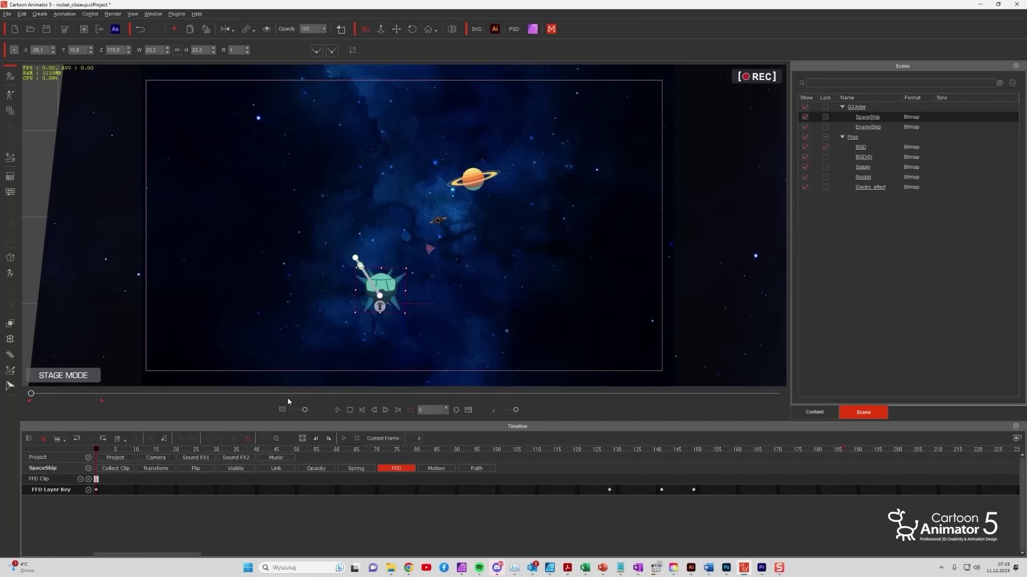
Open the FFD Editor for the SpaceShip, move it clear of the scene and scrub through the deformation.
click(11, 338)
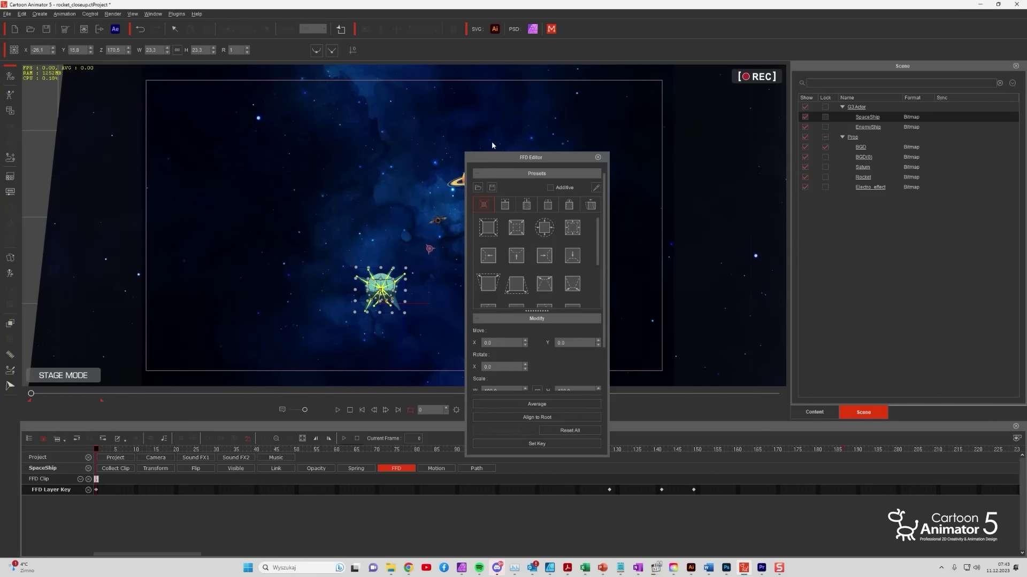
drag(525, 157, 625, 108)
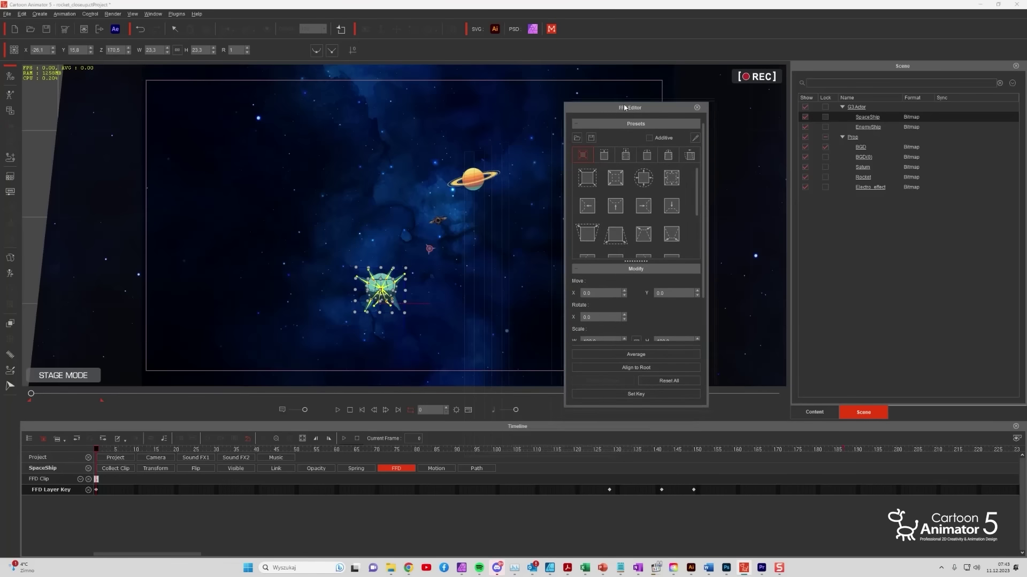
mouse_move(97, 450)
mouse_down()
mouse_move(409, 451)
mouse_move(697, 466)
mouse_move(561, 474)
mouse_move(715, 469)
mouse_move(617, 468)
mouse_move(588, 451)
mouse_move(96, 449)
mouse_up()
Open the After Effects export settings and raise the export image resolution to 100%.
click(115, 30)
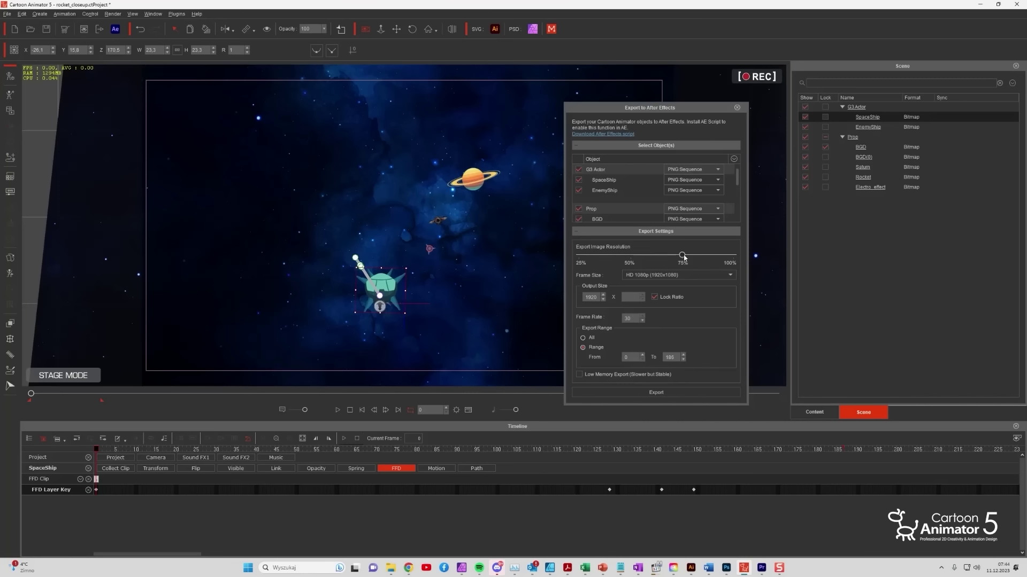
drag(684, 257, 751, 263)
scroll(730, 219, down, 3)
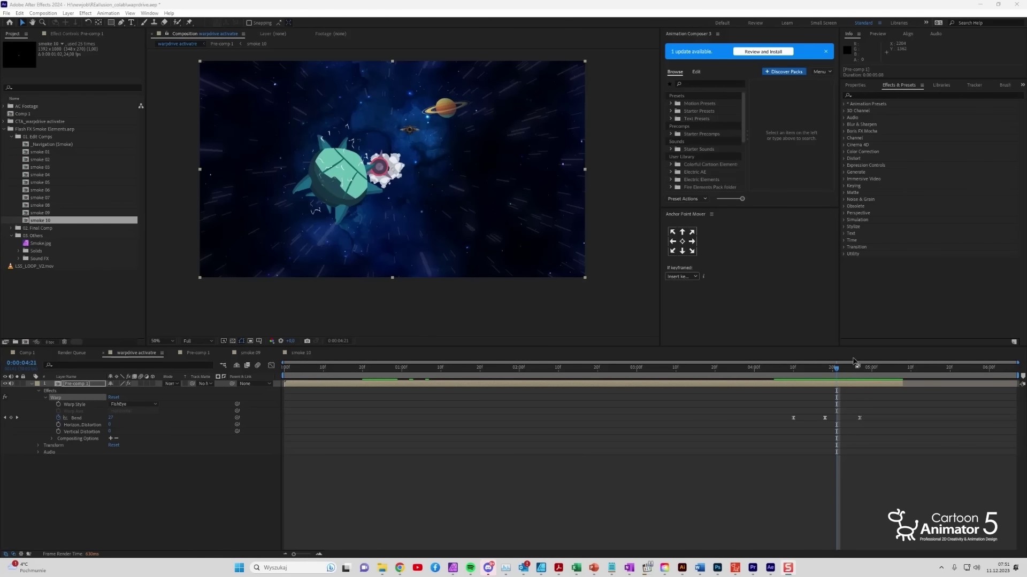
In After Effects, scrub through the animated Warp bend in the warpdrive composition and open Pre-comp 1.
click(777, 369)
drag(777, 373, 858, 381)
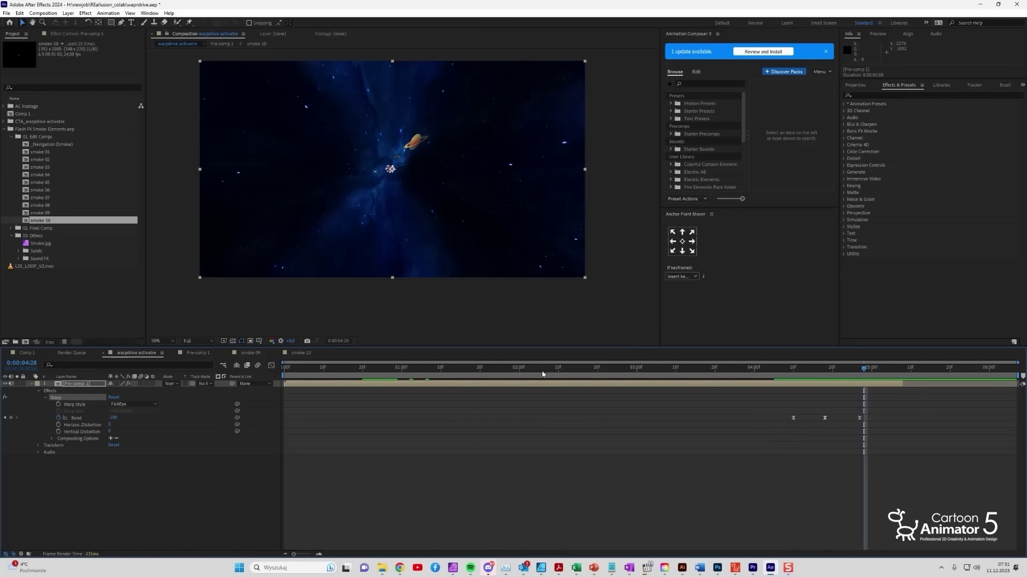
double_click(315, 386)
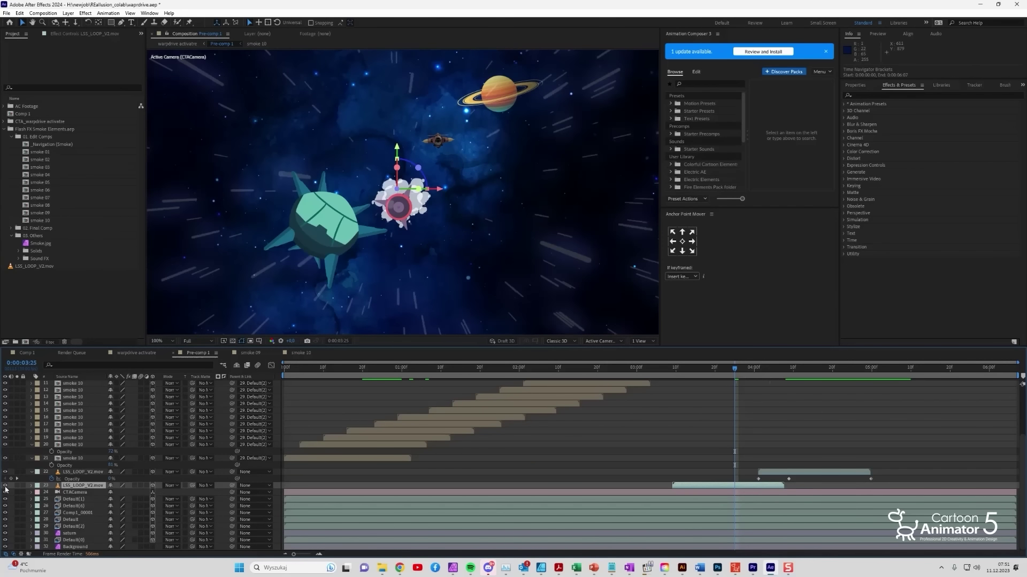
Compare Pre-comp 1 with and without the layer 23 speed-line video and smoke 10 layers 1 to 19, restoring their visibility.
click(5, 489)
click(5, 489)
scroll(57, 411, up, 2)
click(80, 384)
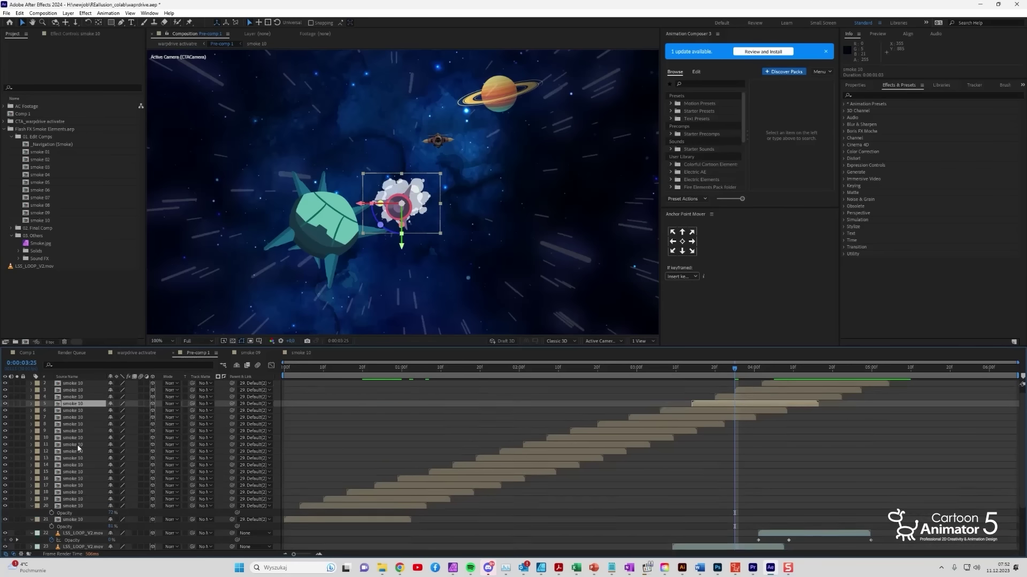
scroll(78, 439, up, 2)
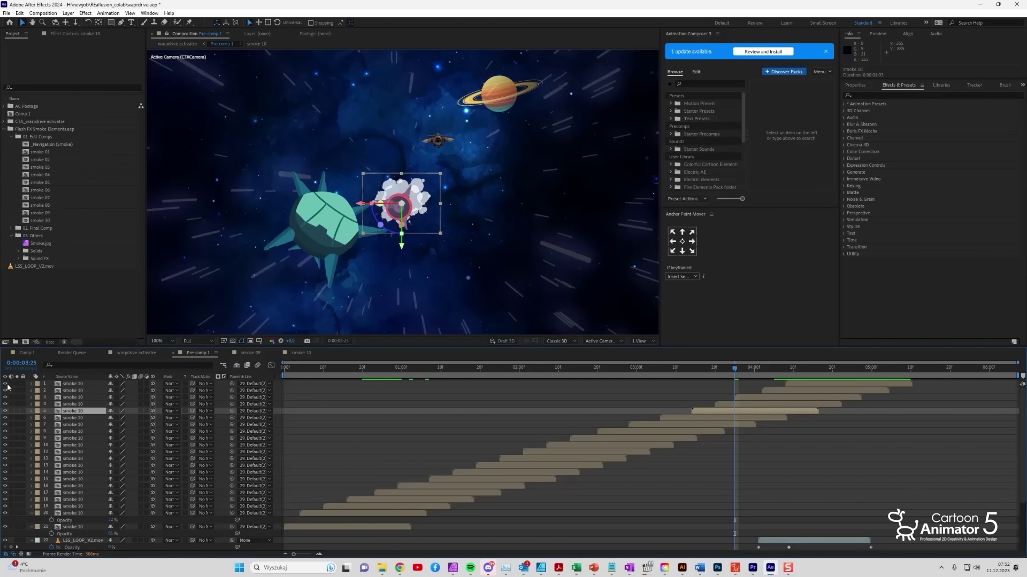
drag(6, 384, 7, 503)
click(7, 514)
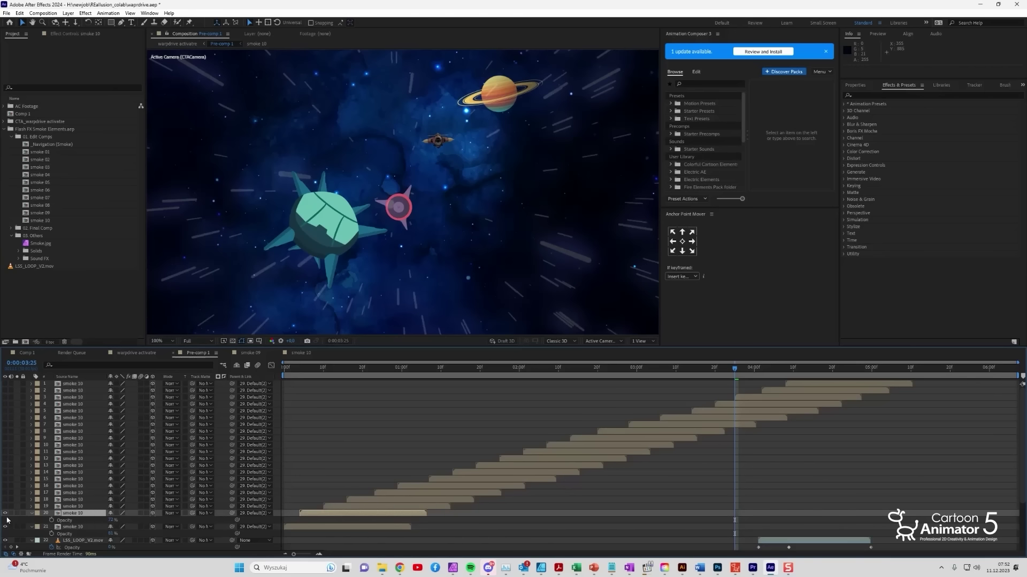
drag(8, 511, 6, 384)
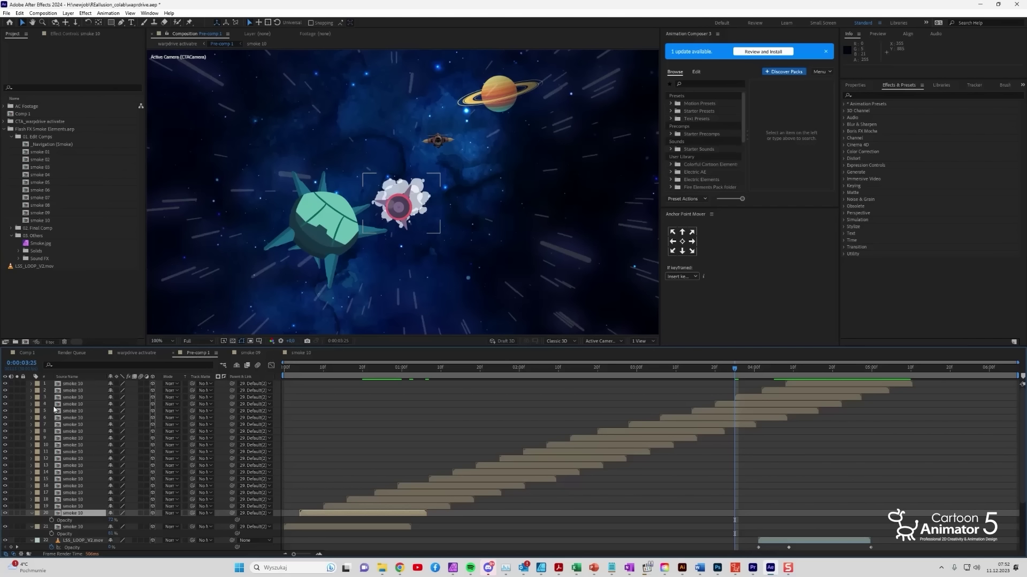
click(106, 520)
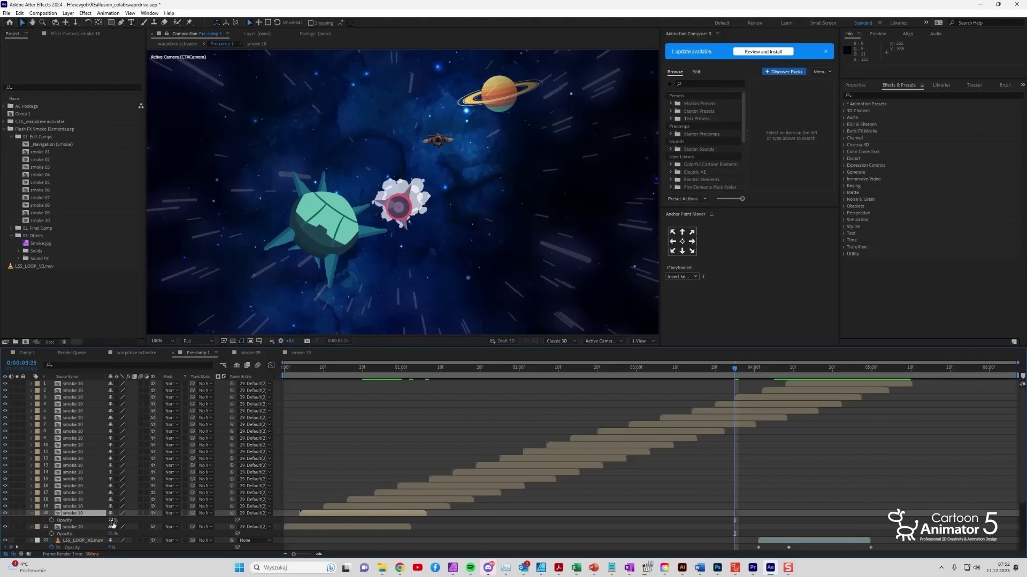